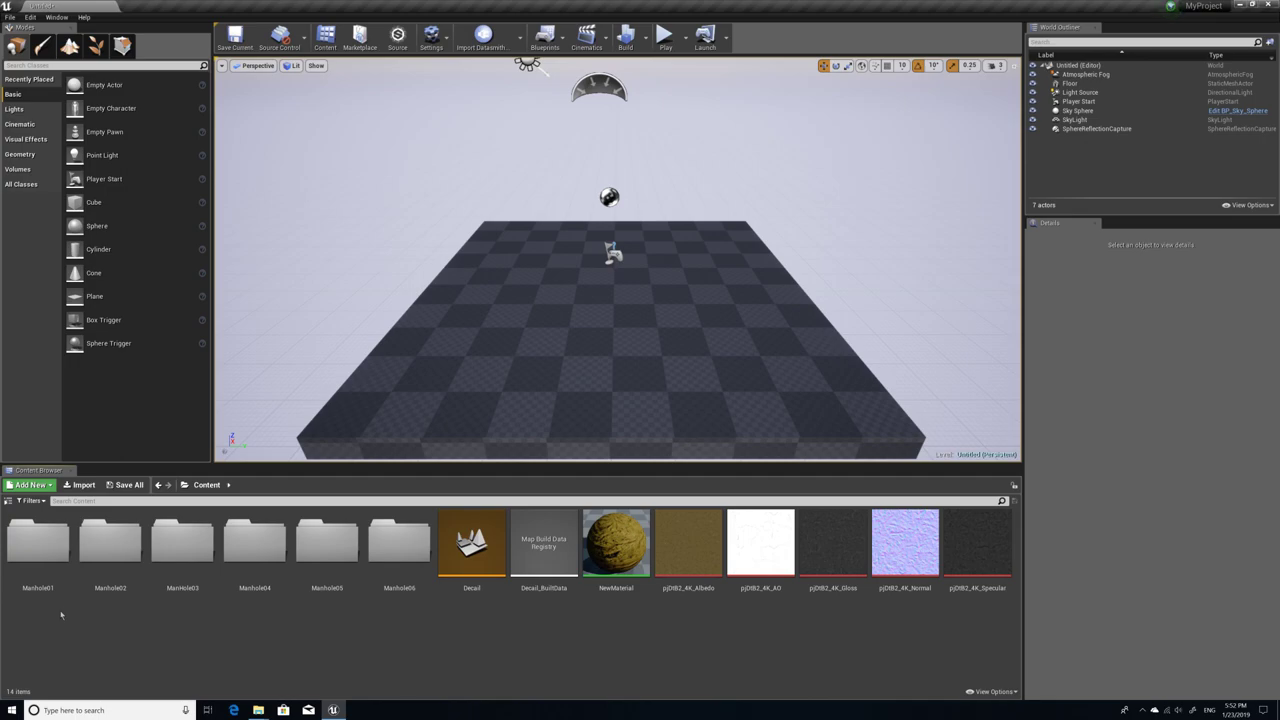
Step: Look through the contents of the Manhole01, ManHole03 and Manhole02 folders, comparing their substance instances, textures and materials
double_click(46, 553)
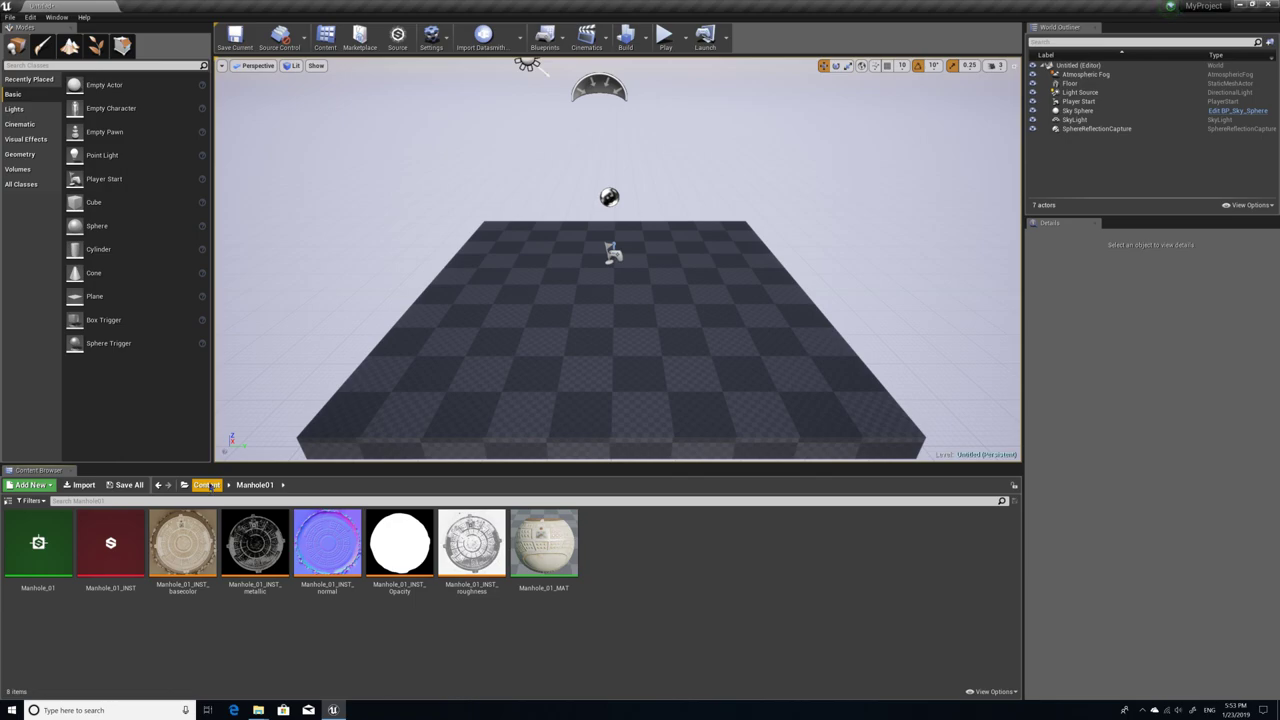
left_click(207, 484)
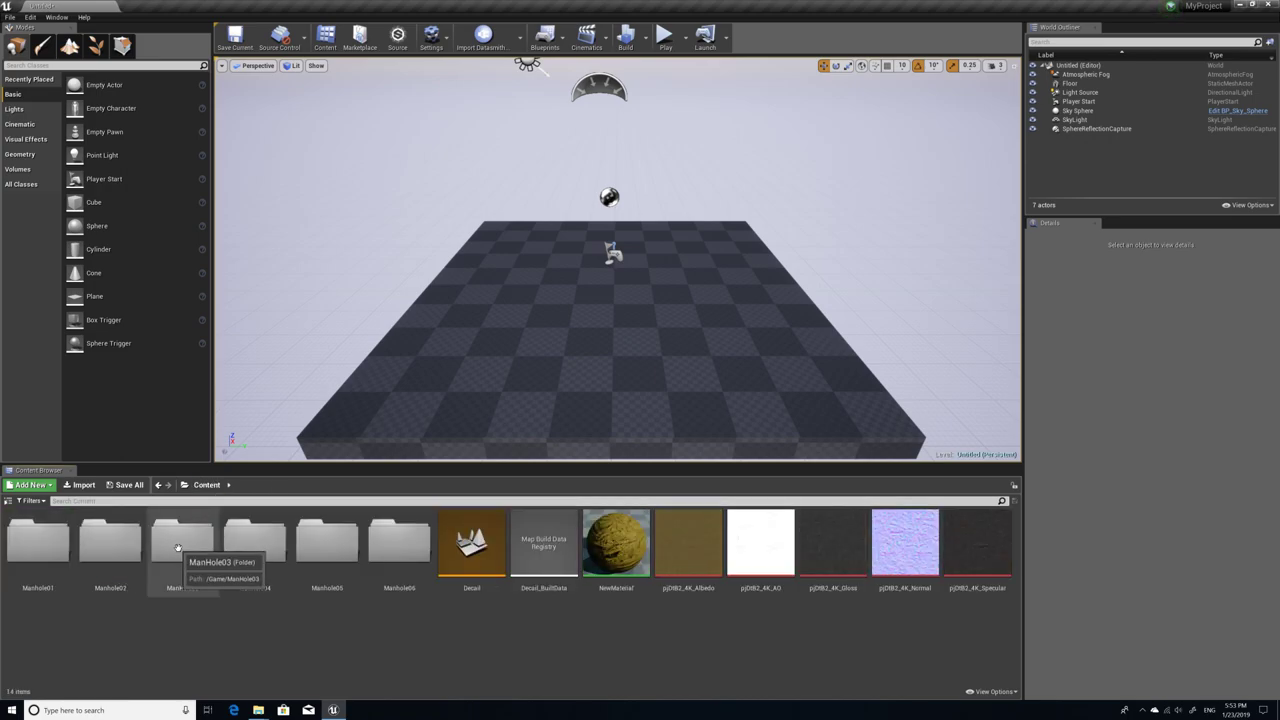
double_click(203, 585)
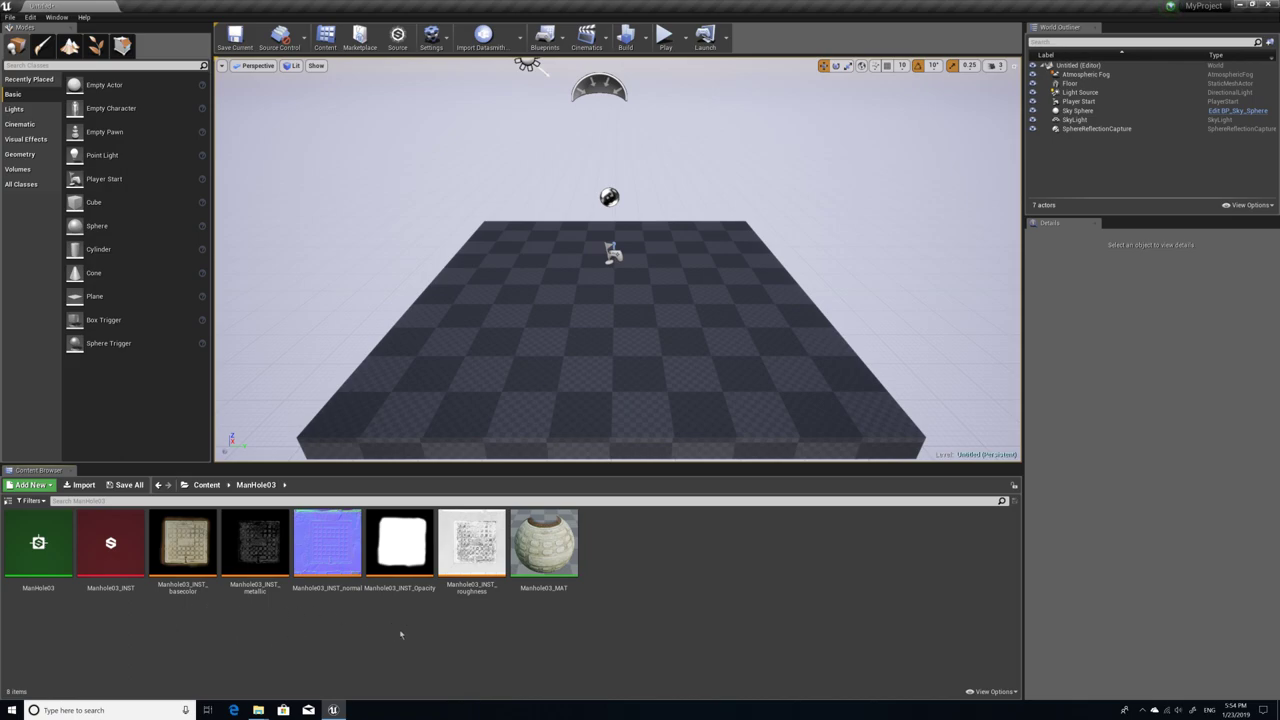
mouse_move(545, 557)
left_click(207, 485)
left_click(45, 556)
double_click(44, 558)
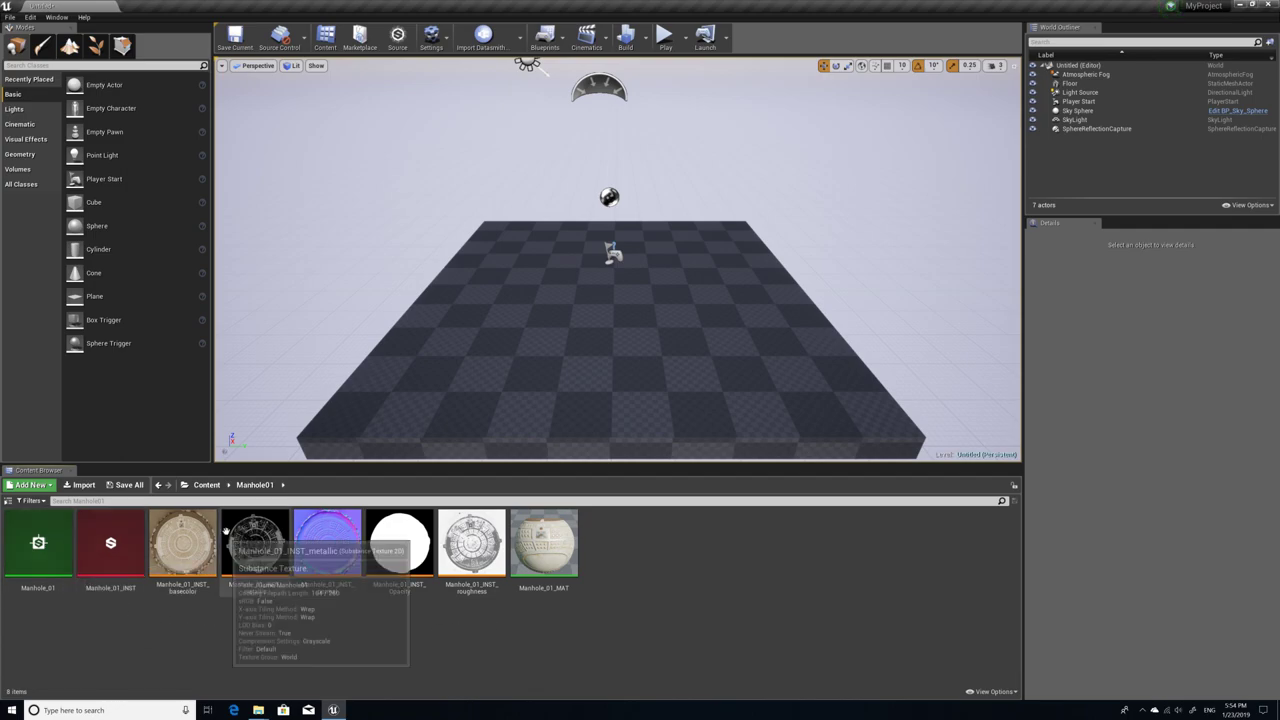
left_click(205, 485)
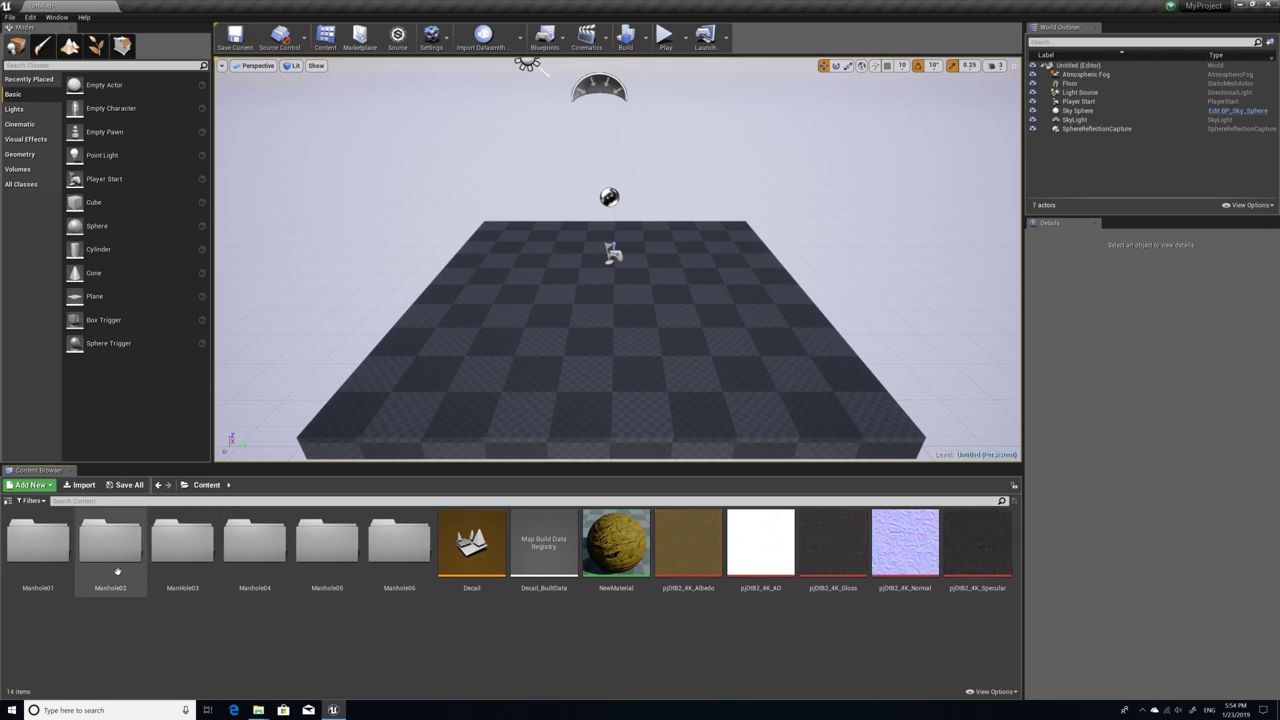
double_click(110, 560)
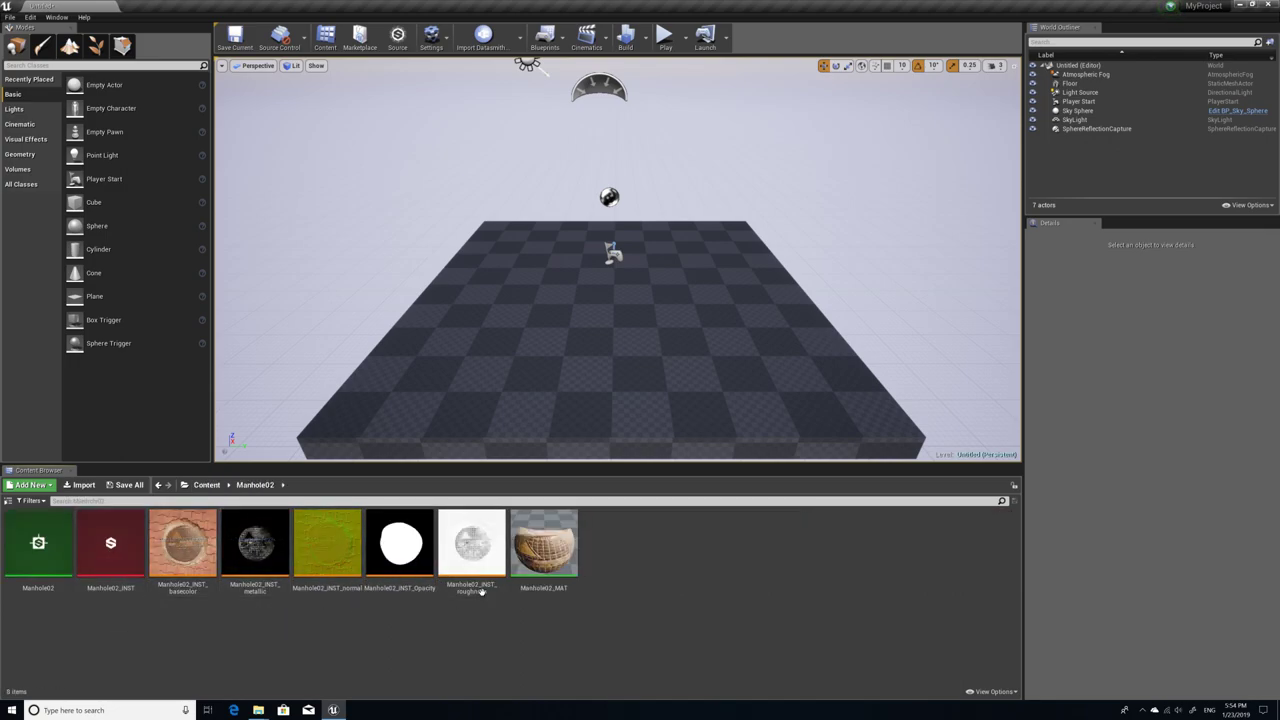
Step: Place the Manhole03_MAT decal material from the ManHole03 folder on the floor near its centre and deselect it
left_click(207, 485)
double_click(180, 545)
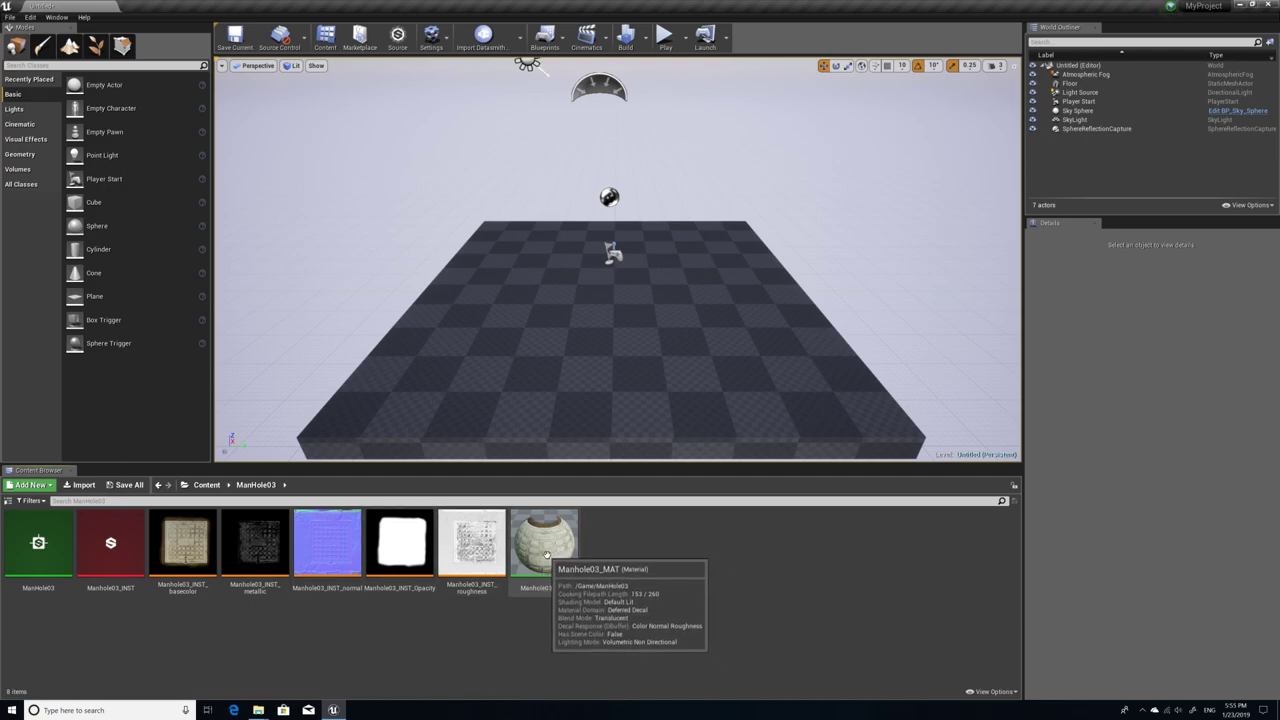
left_click_drag(541, 551, 592, 312)
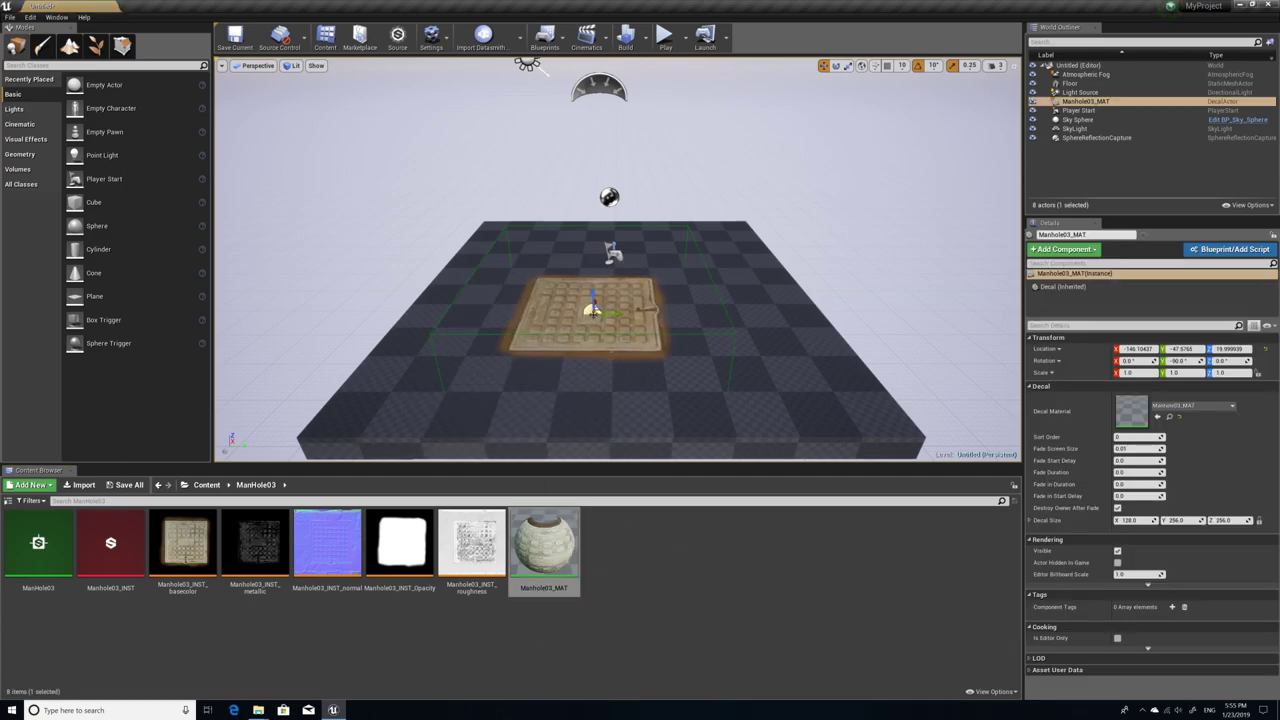
right_click_drag(593, 313, 423, 294)
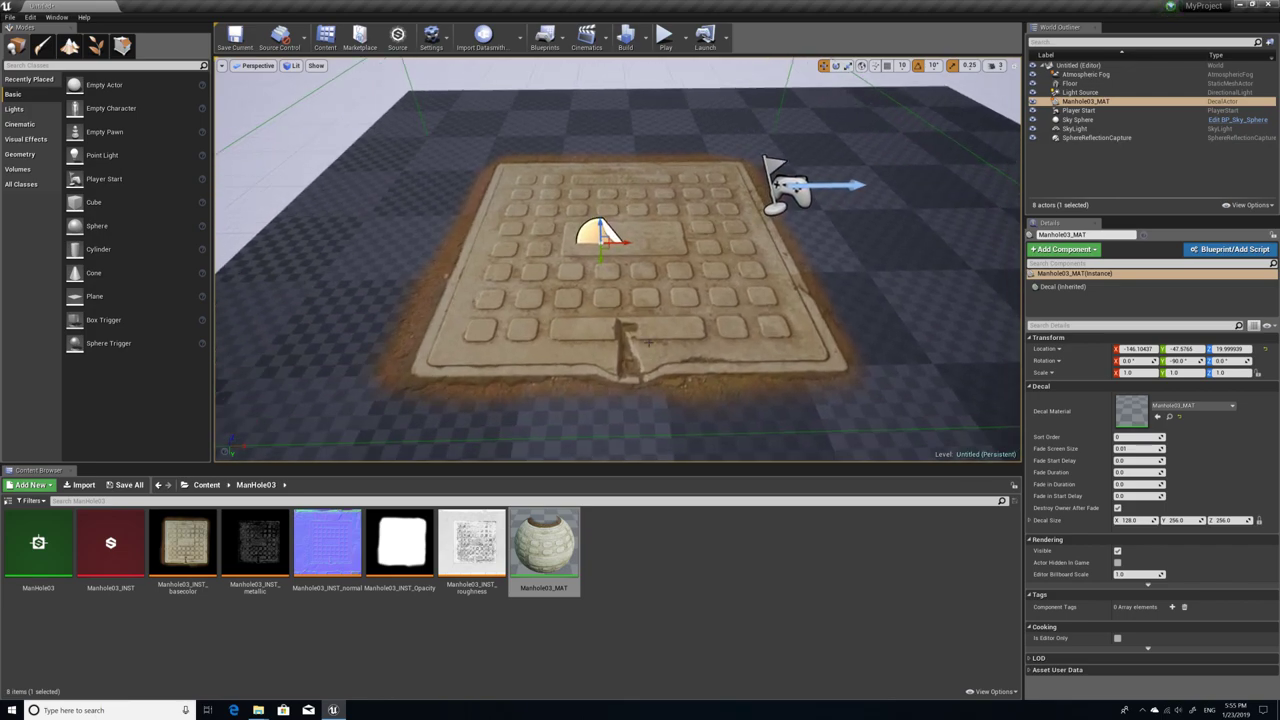
key("Escape")
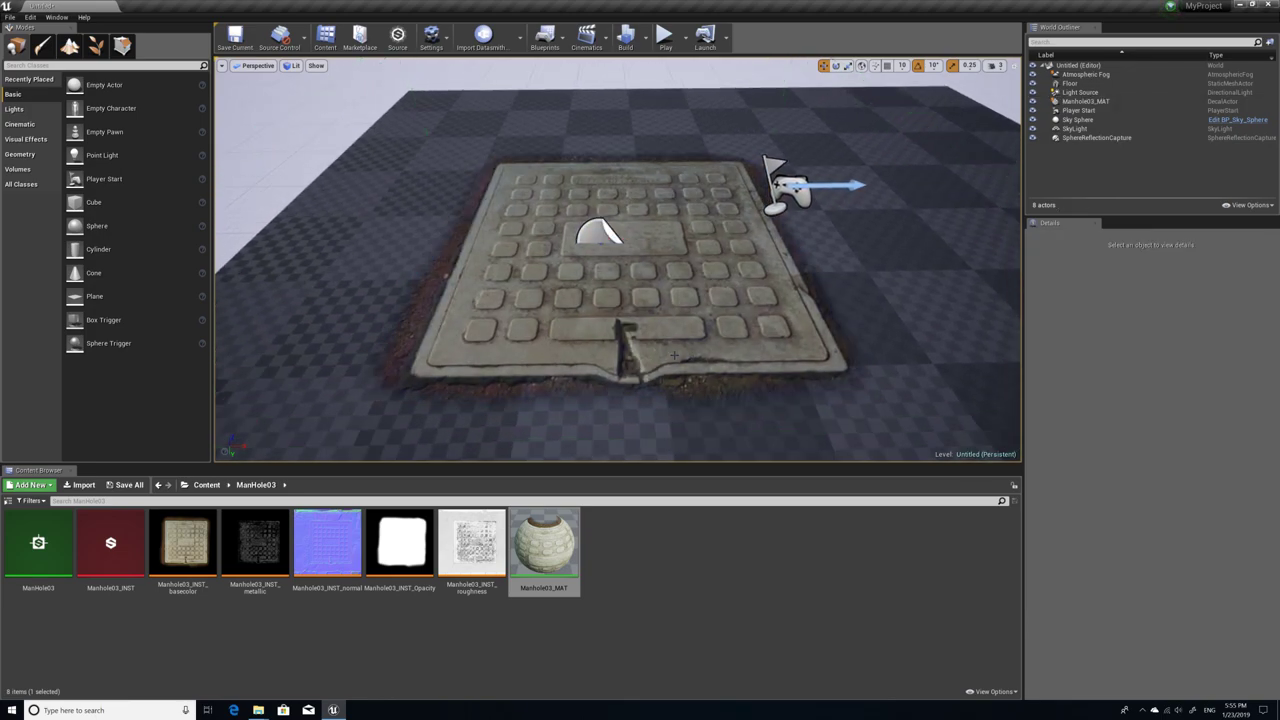
mouse_move(617, 259)
right_mouse_down()
mouse_move(628, 284)
mouse_move(620, 170)
mouse_move(626, 282)
right_mouse_up()
right_click_drag(617, 259, 662, 205)
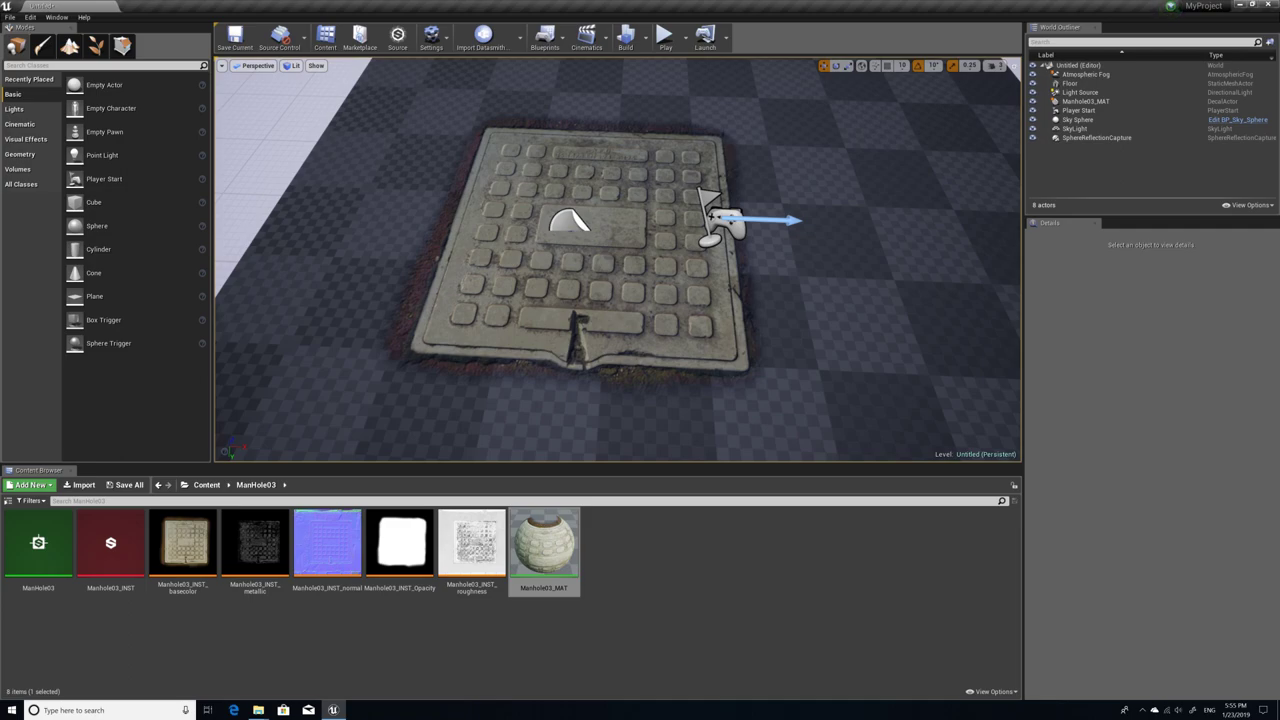
right_click_drag(598, 258, 660, 252)
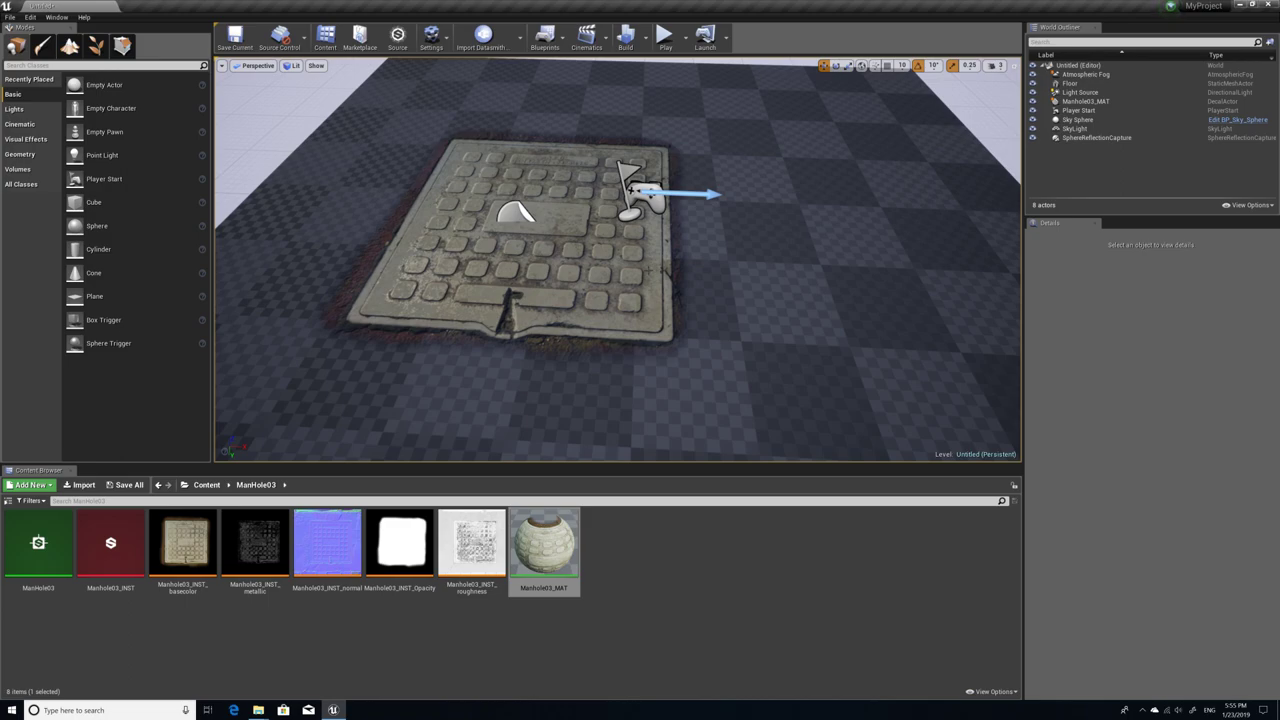
right_click_drag(627, 252, 632, 252)
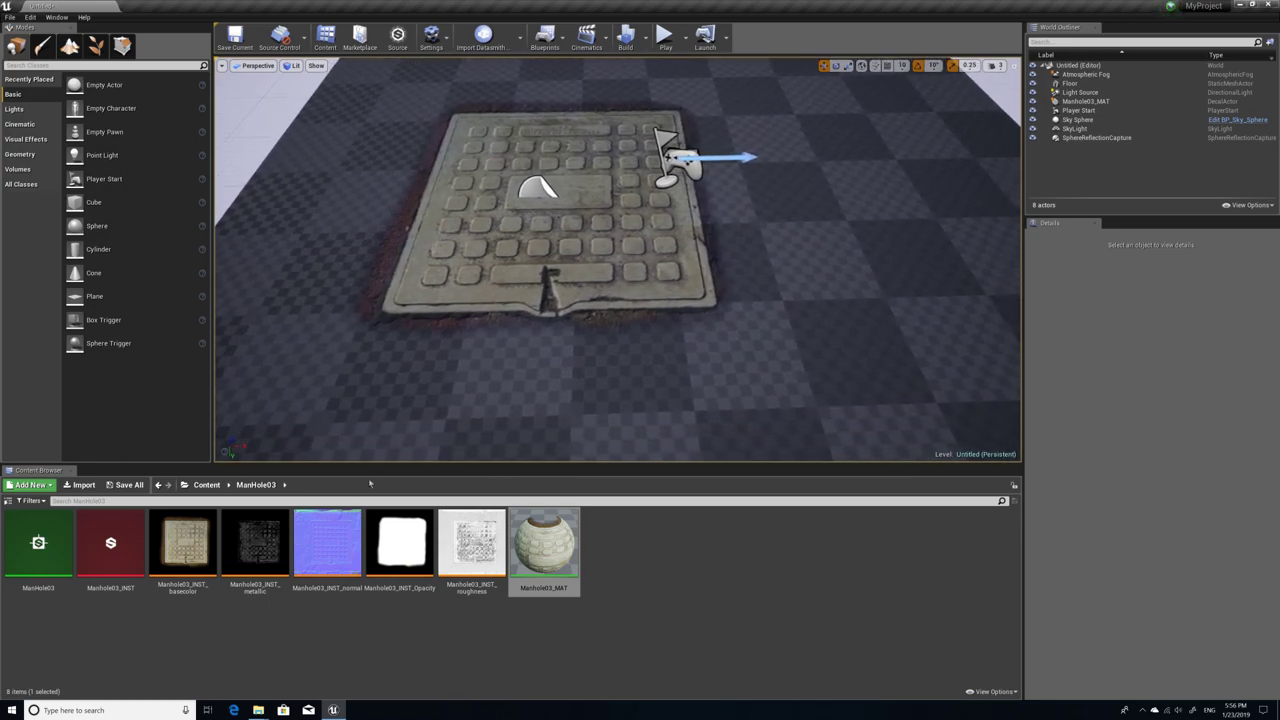
Step: Open the Manhole03_INST substance instance, try an output size of 32, and set the output size to 4096
double_click(110, 545)
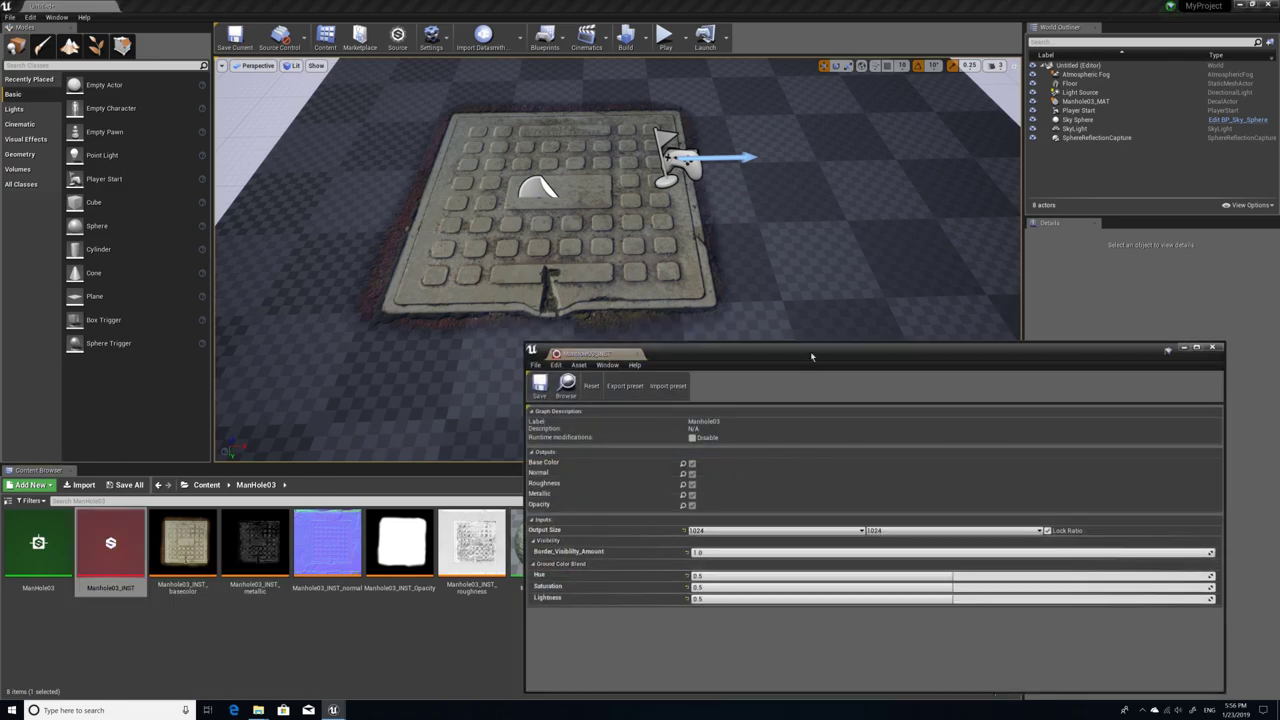
left_click_drag(810, 351, 812, 301)
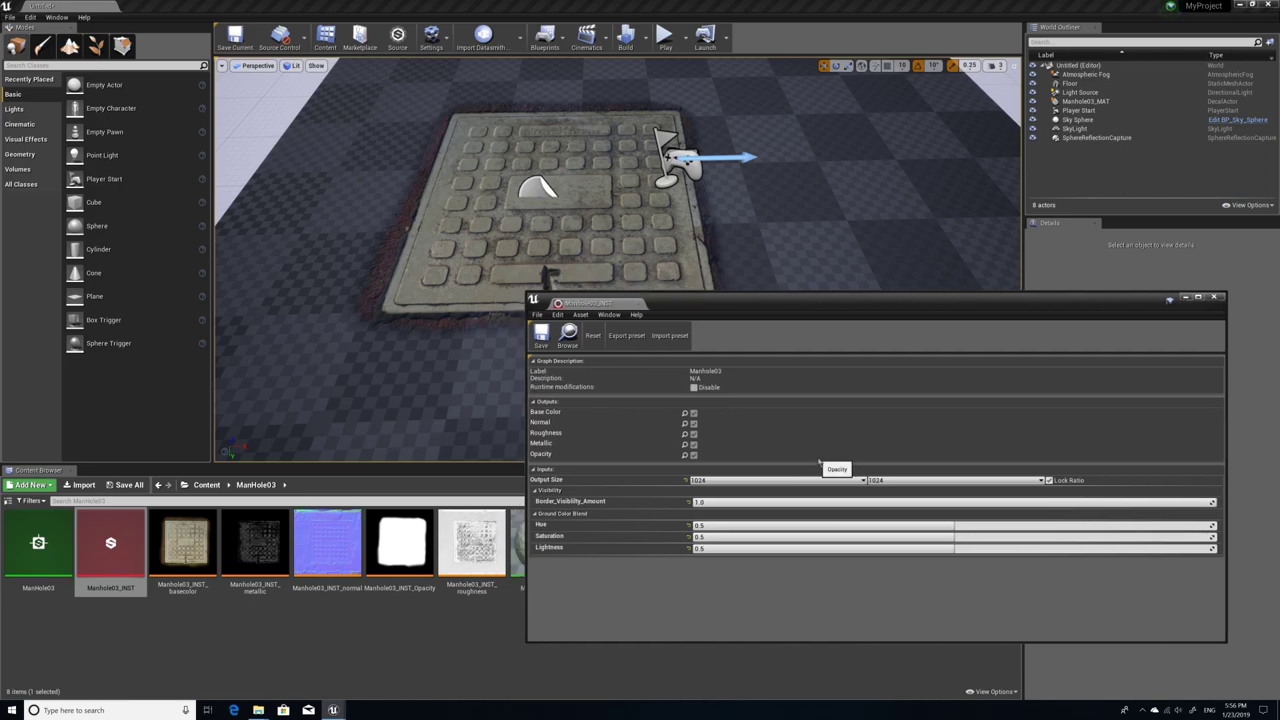
left_click(765, 481)
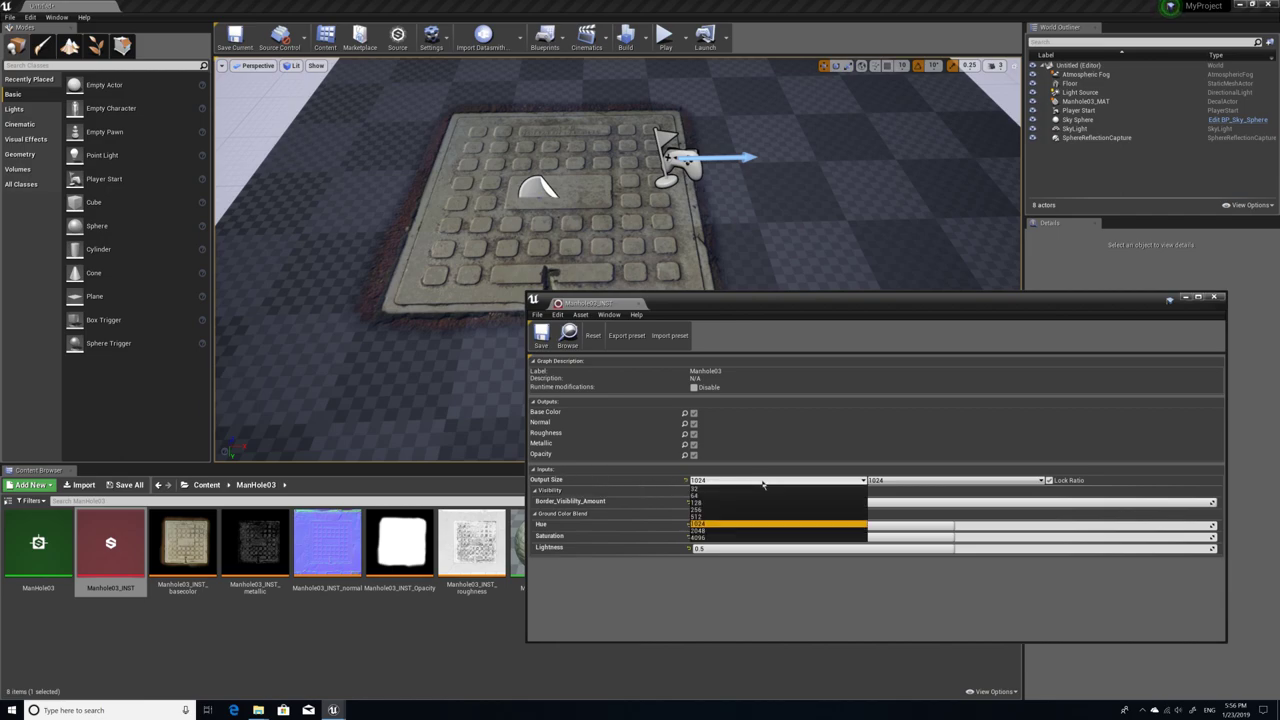
left_click(701, 489)
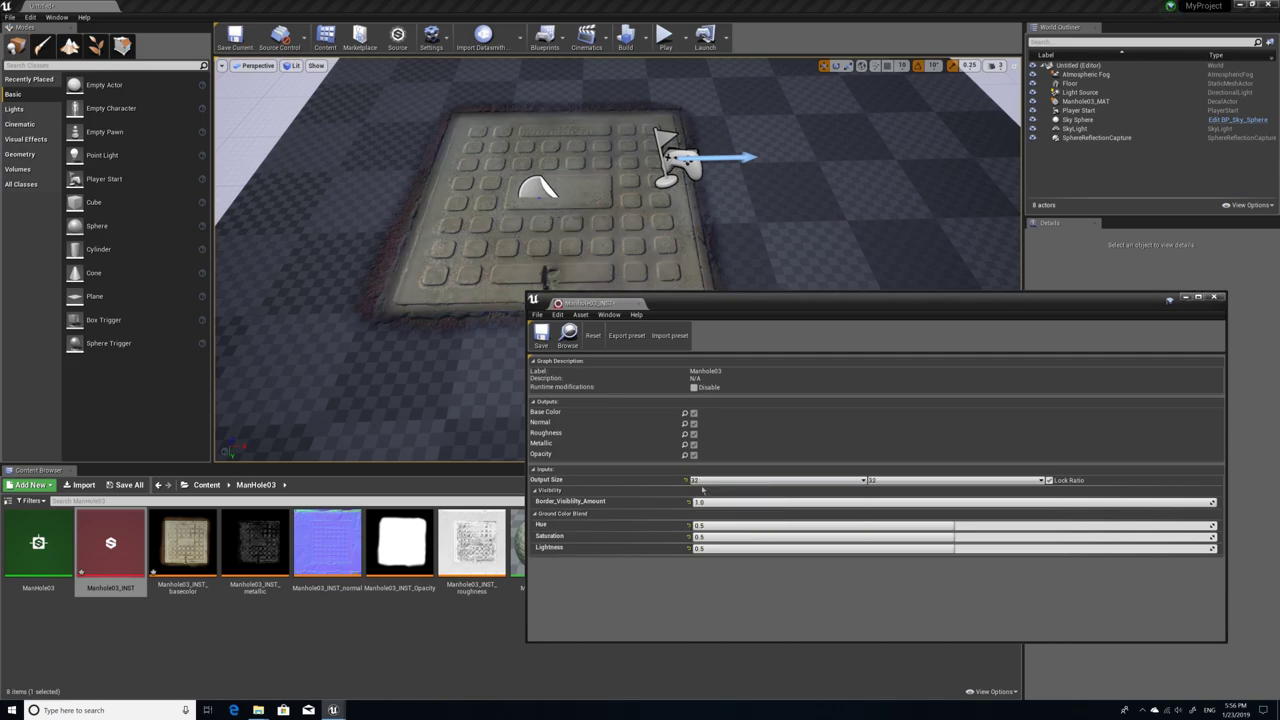
left_click_drag(751, 298, 712, 339)
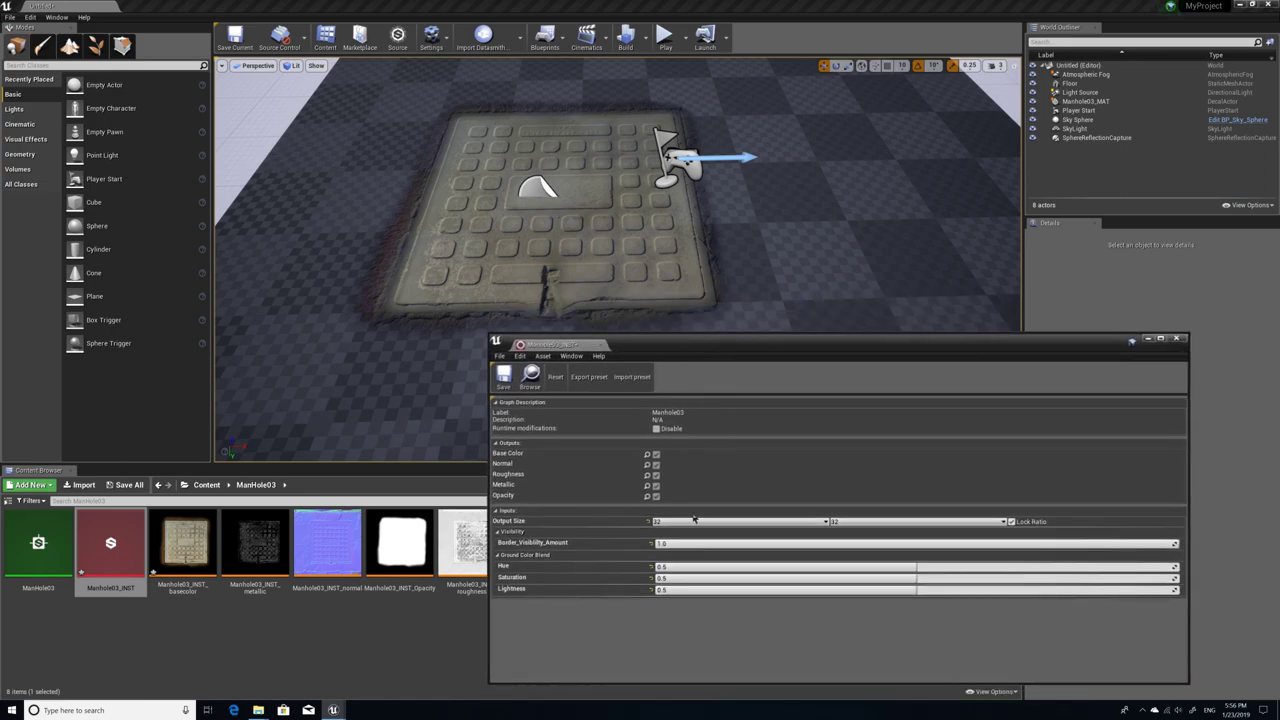
left_click(696, 521)
left_click(665, 579)
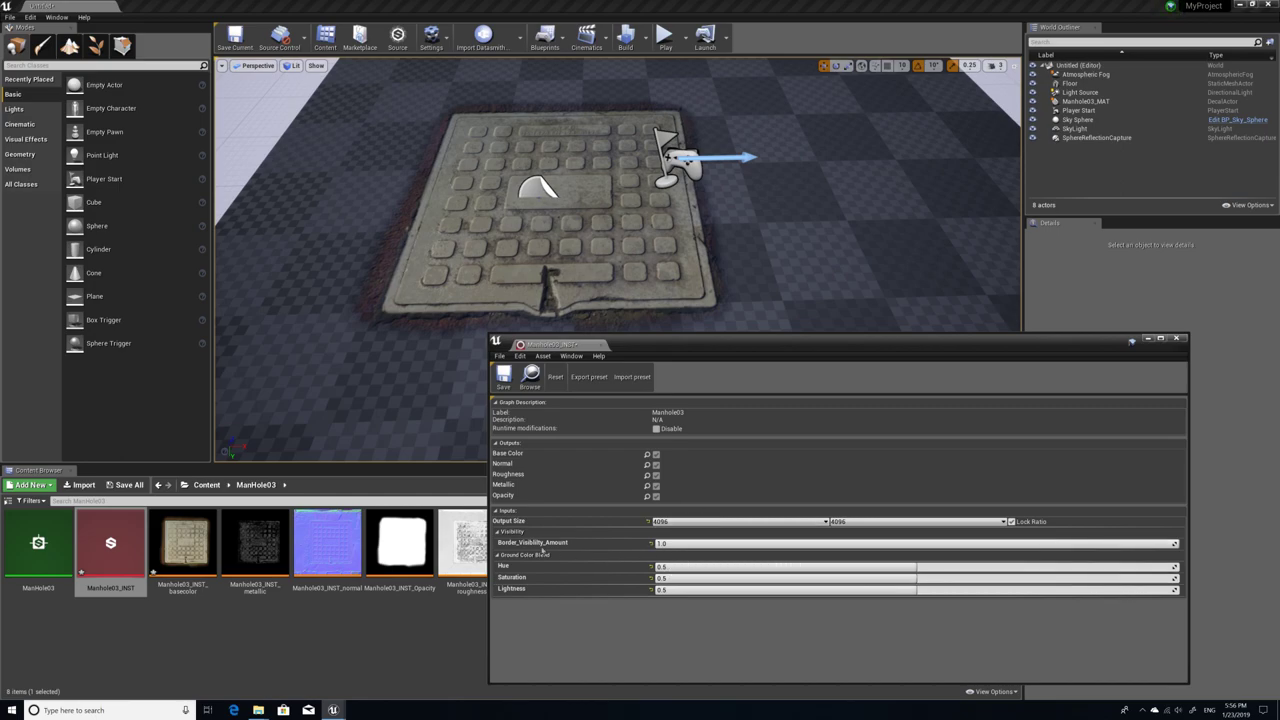
Step: Set the Border_Visibility_Amount of Manhole03_INST to 0 and inspect the decal's border in the scene
left_click(690, 544)
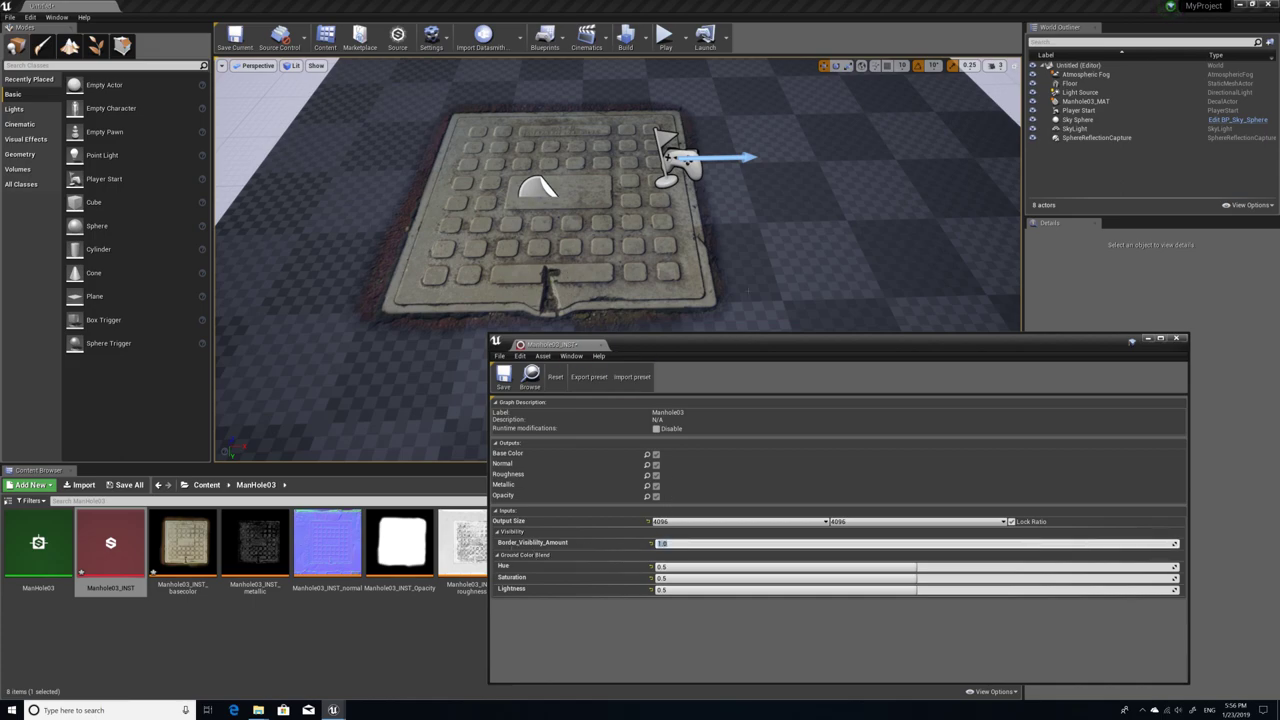
type("0")
key("Return")
right_click_drag(620, 220, 500, 210)
left_click_drag(500, 210, 510, 185, "alt")
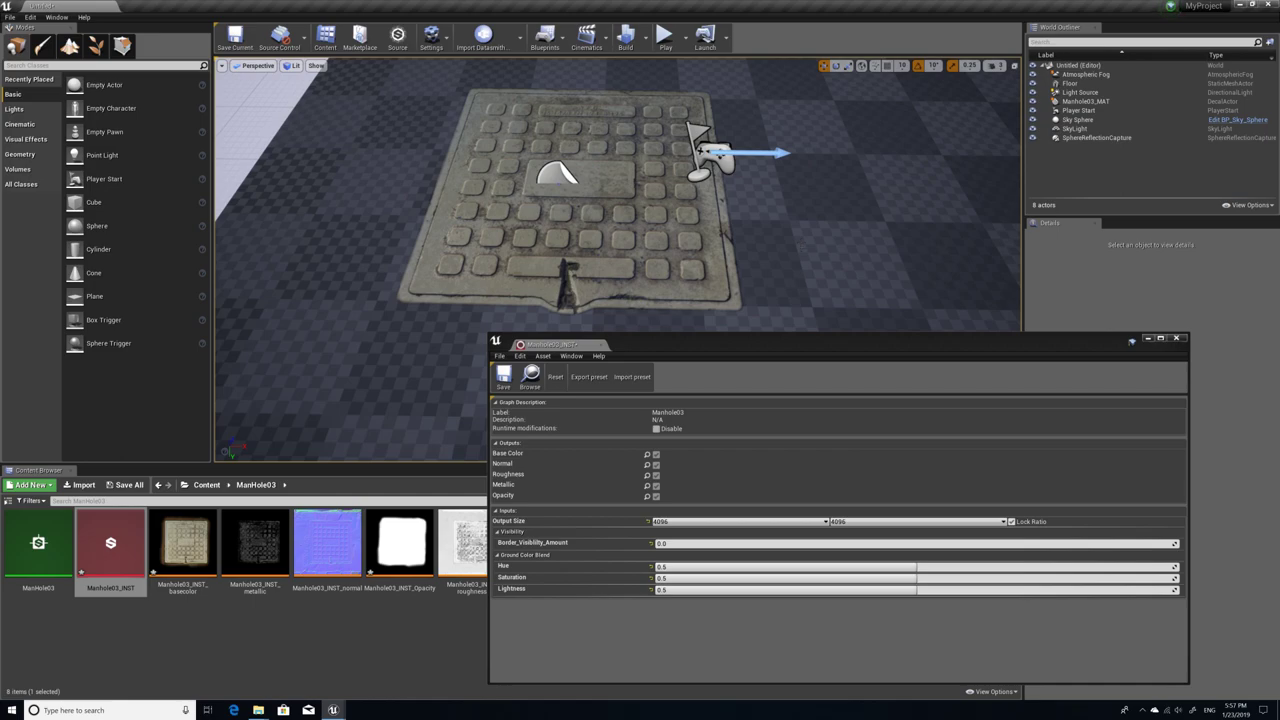
Step: Set Border_Visibility_Amount back to 1, fine-tune it to 0.997, and close the instance editor
left_click(682, 543)
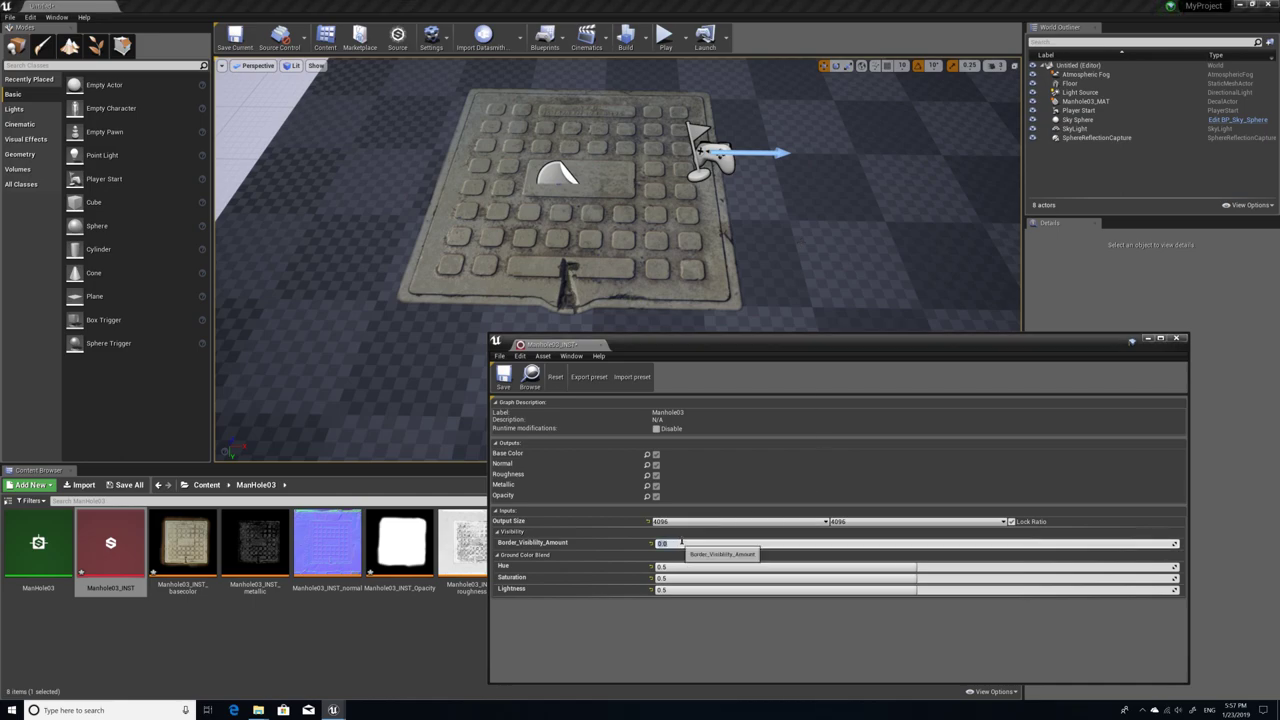
type("1")
key("Return")
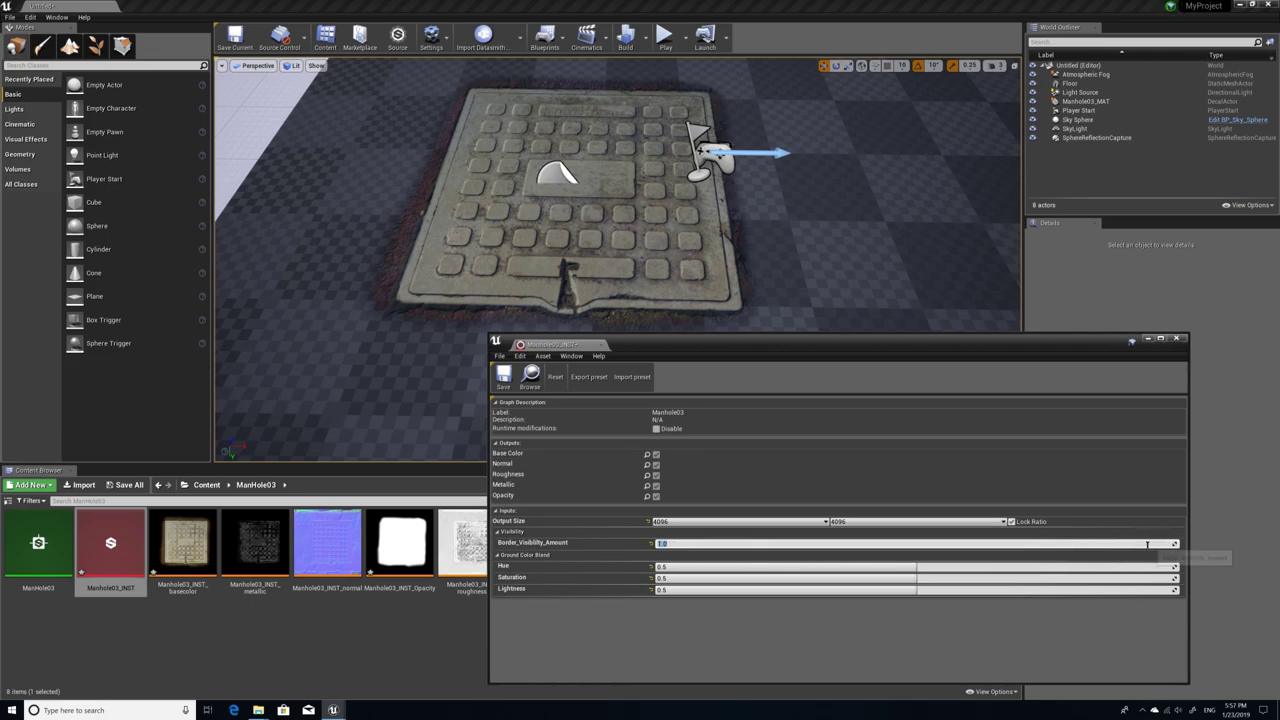
mouse_move(1175, 543)
left_mouse_down()
mouse_move(866, 543)
mouse_move(1178, 543)
left_mouse_up()
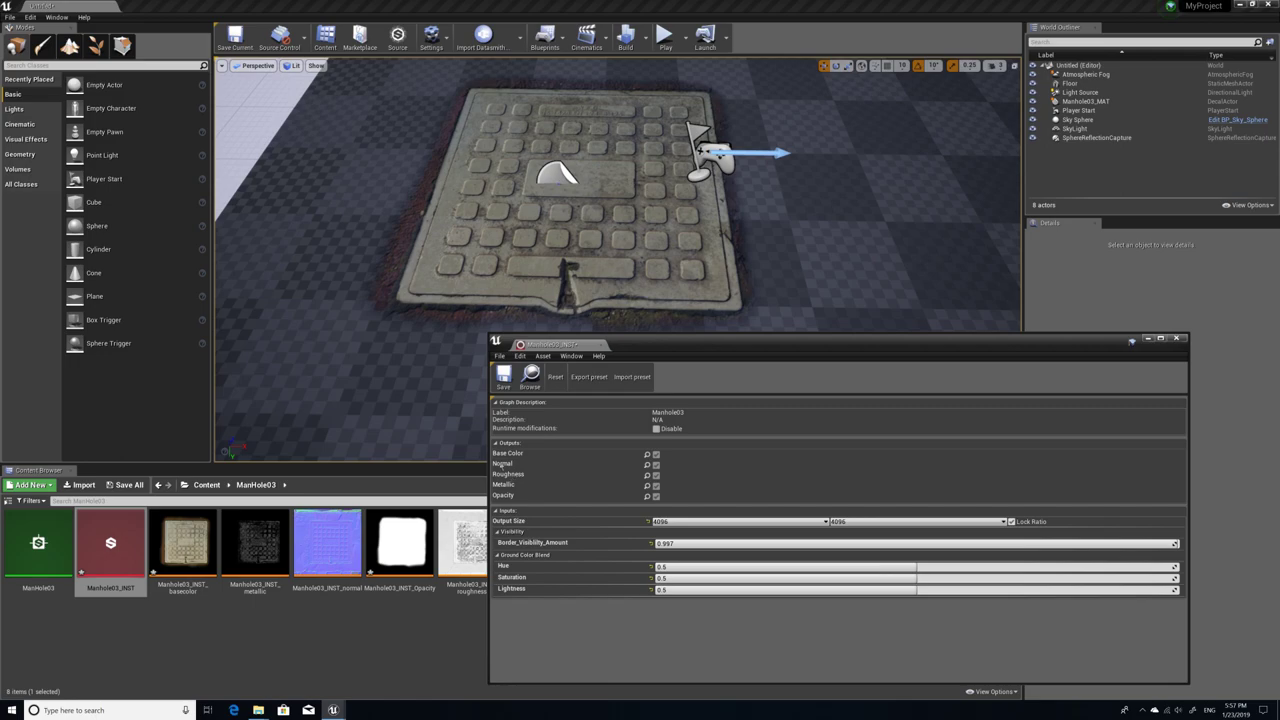
left_click(1176, 338)
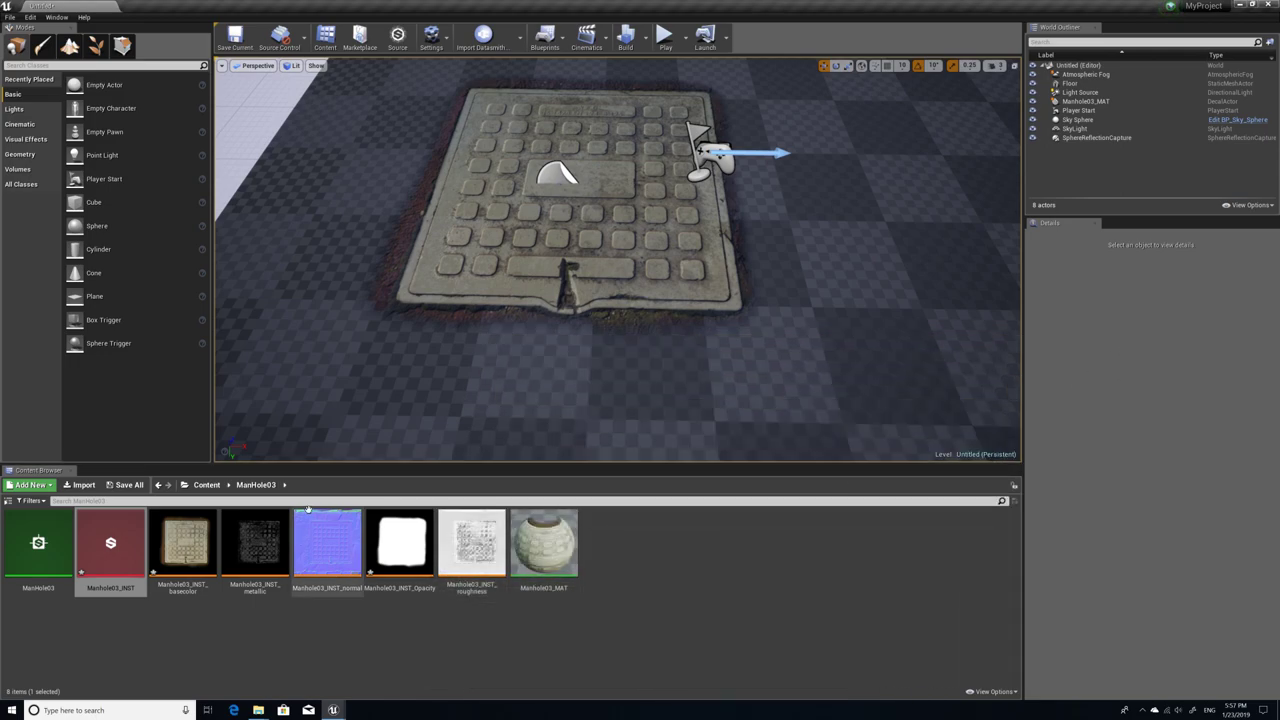
Step: Apply NewMaterial from the Content folder to the floor surrounding the manhole decal
left_click(207, 484)
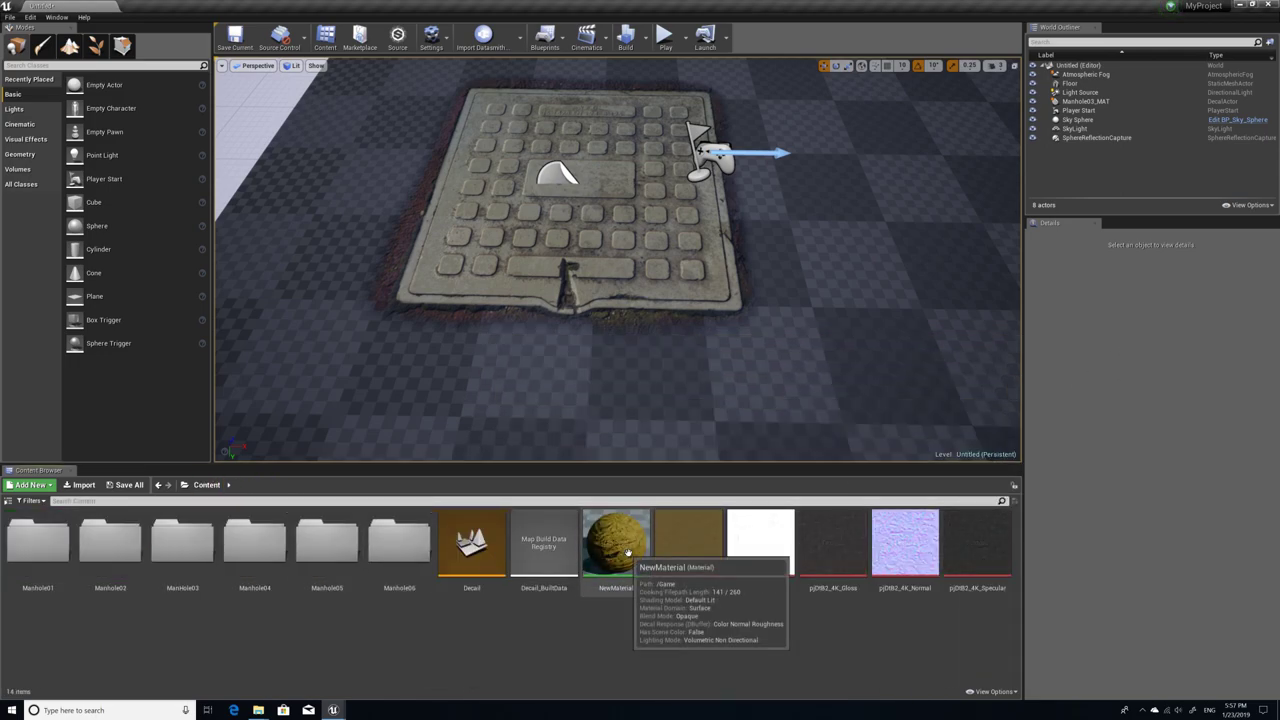
left_click_drag(628, 552, 762, 342)
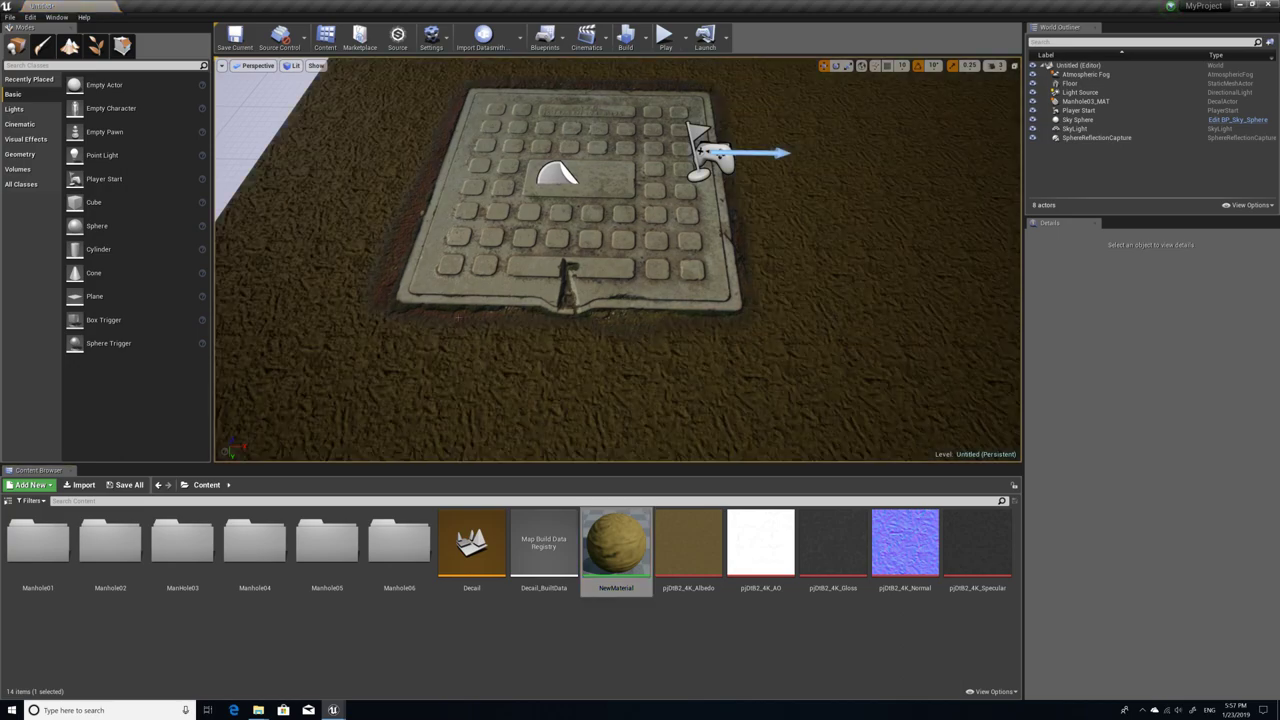
right_click_drag(458, 318, 510, 287)
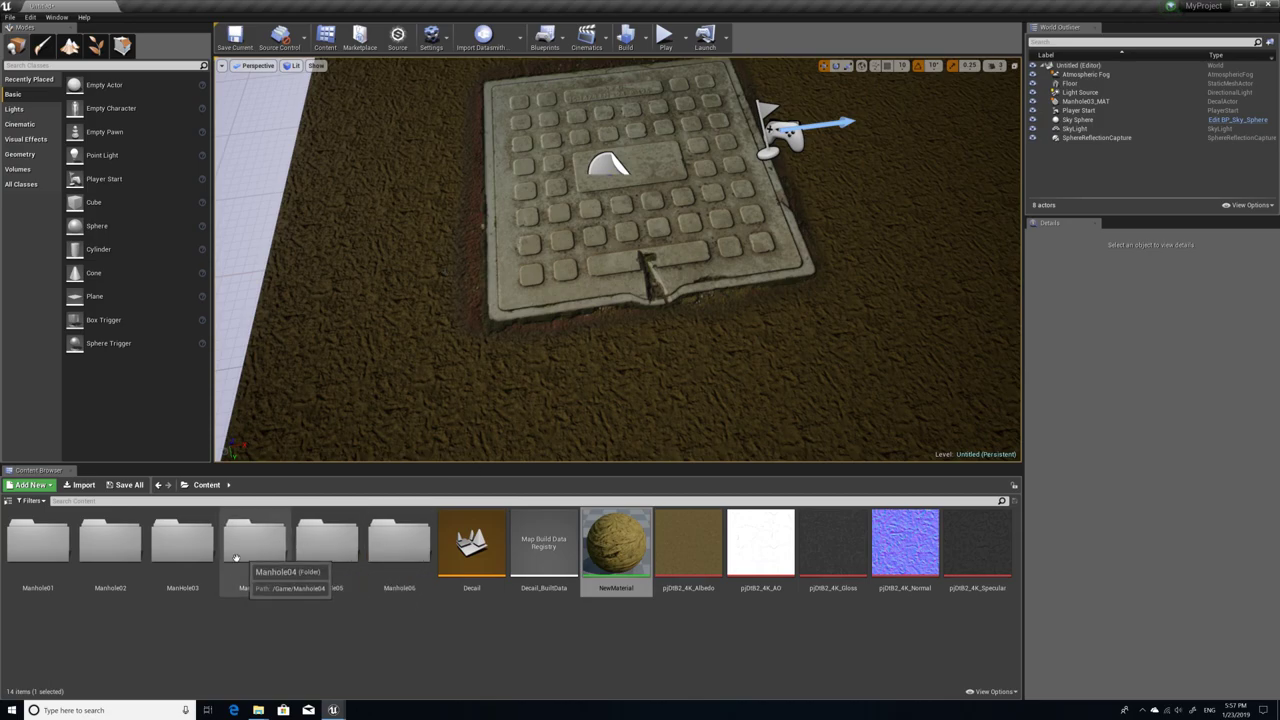
Step: In Manhole03_INST, set the ground colour blend to saturation 0.554, hue 0.523 and lightness 0.481, and close the editor
left_click(183, 555)
double_click(183, 555)
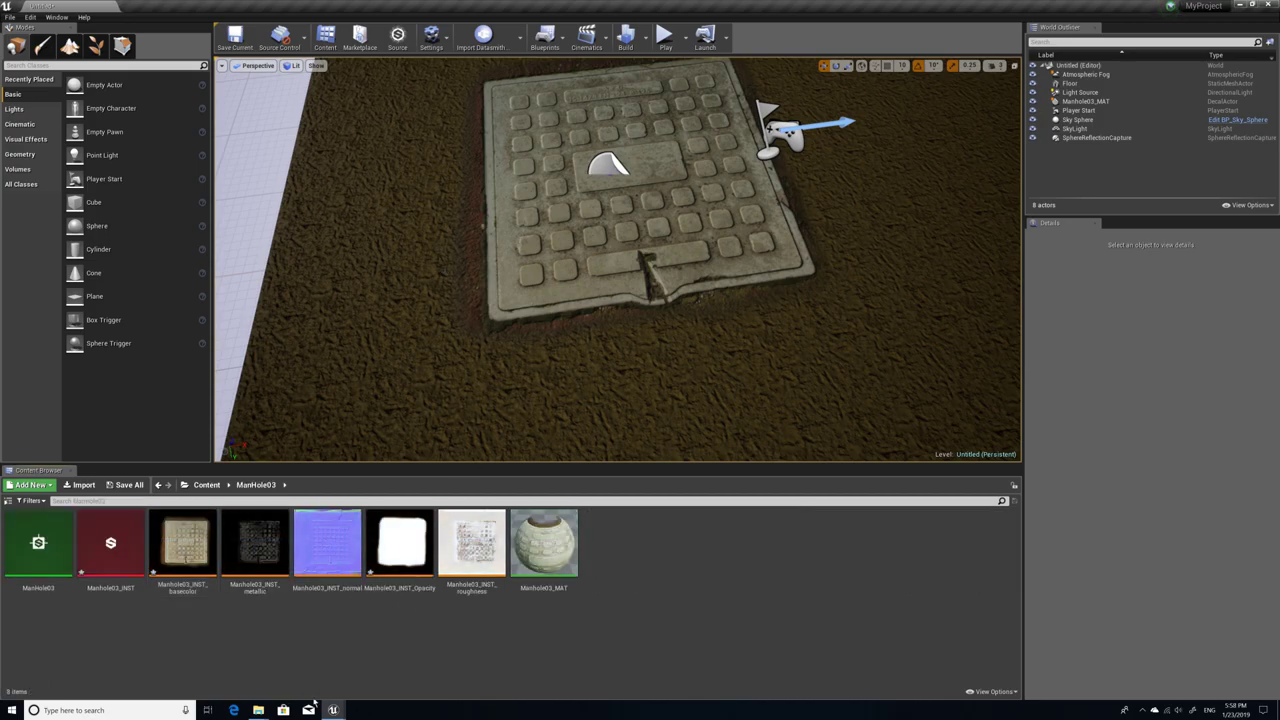
mouse_move(333, 710)
left_click(387, 665)
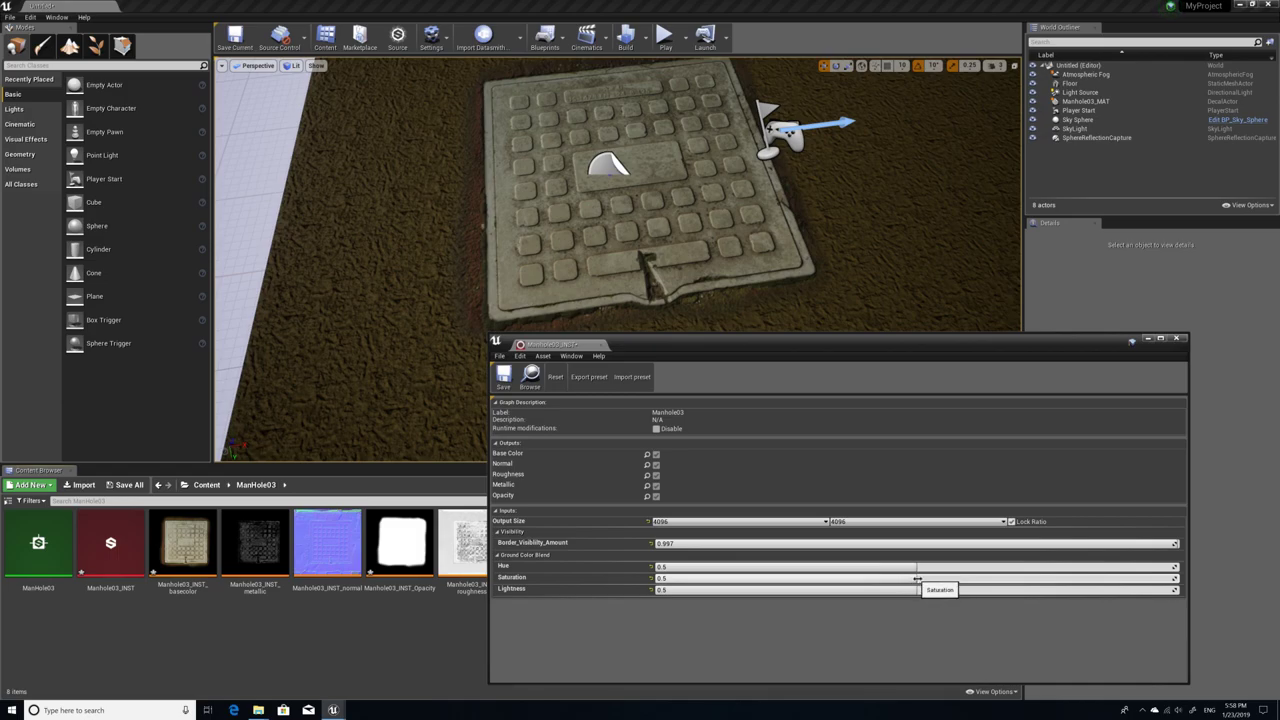
left_click_drag(917, 579, 945, 579)
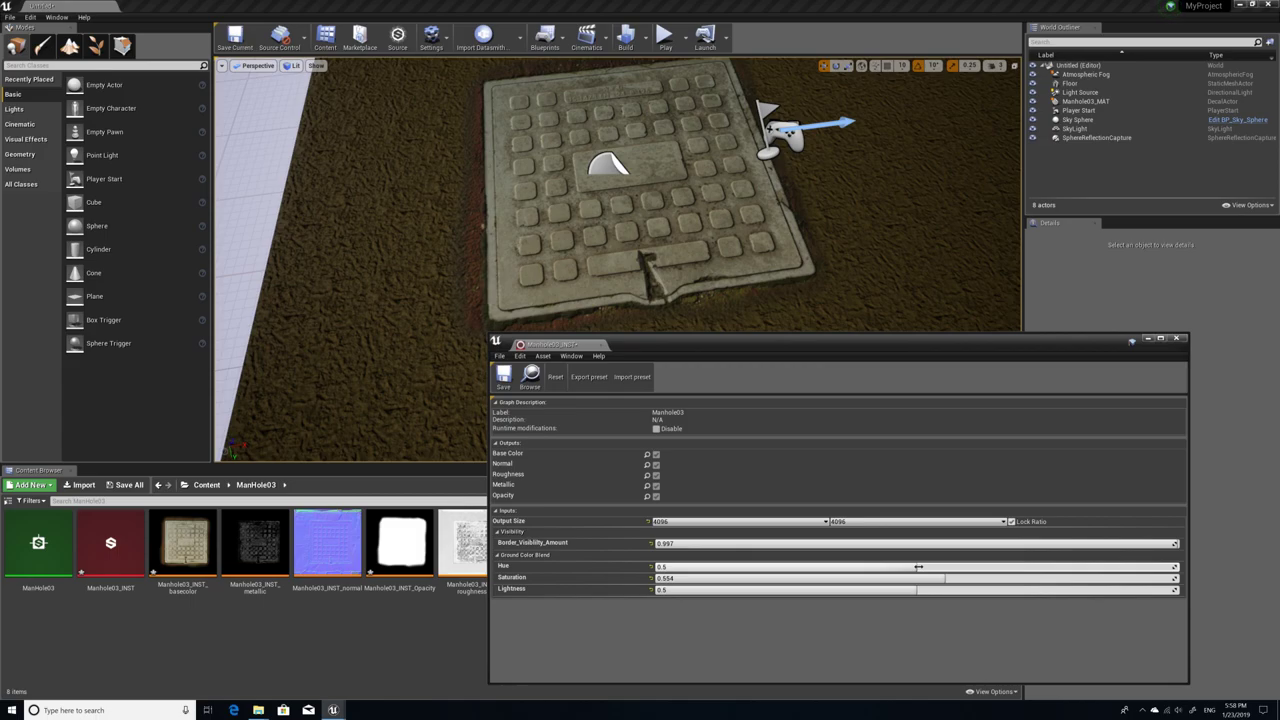
left_click_drag(916, 567, 923, 567)
left_click_drag(927, 567, 907, 589)
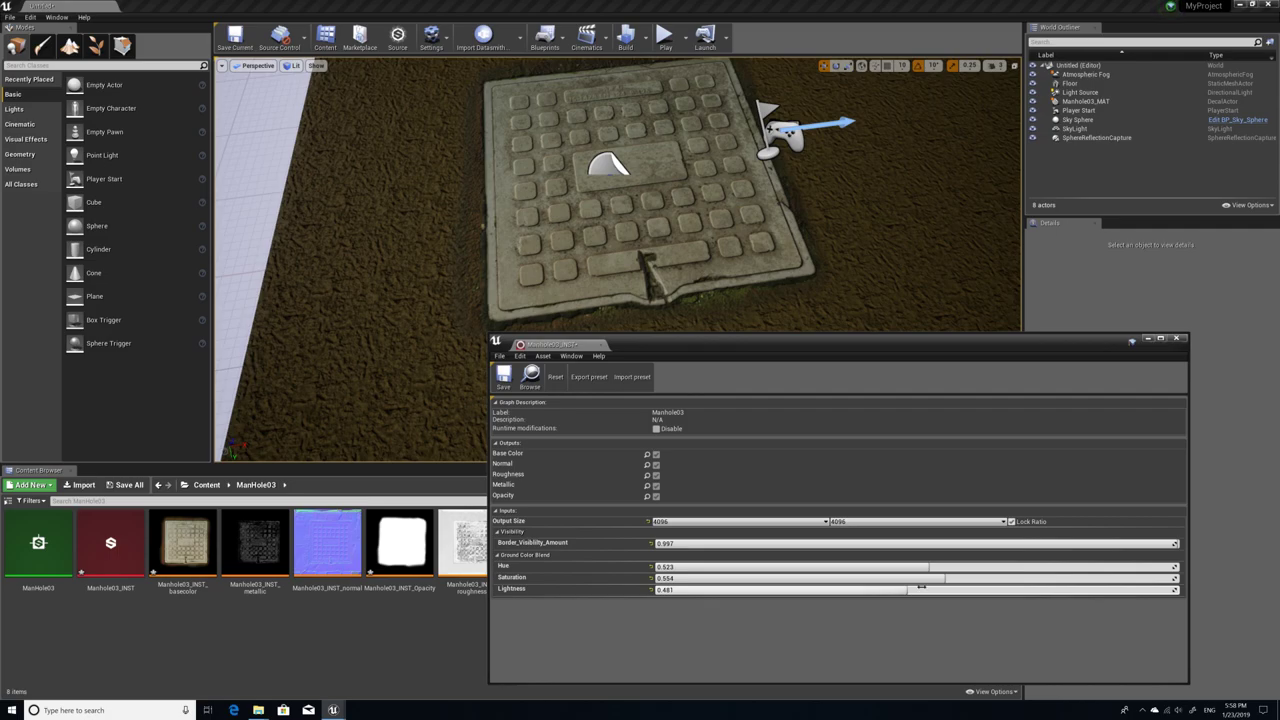
left_click_drag(1104, 344, 1033, 343)
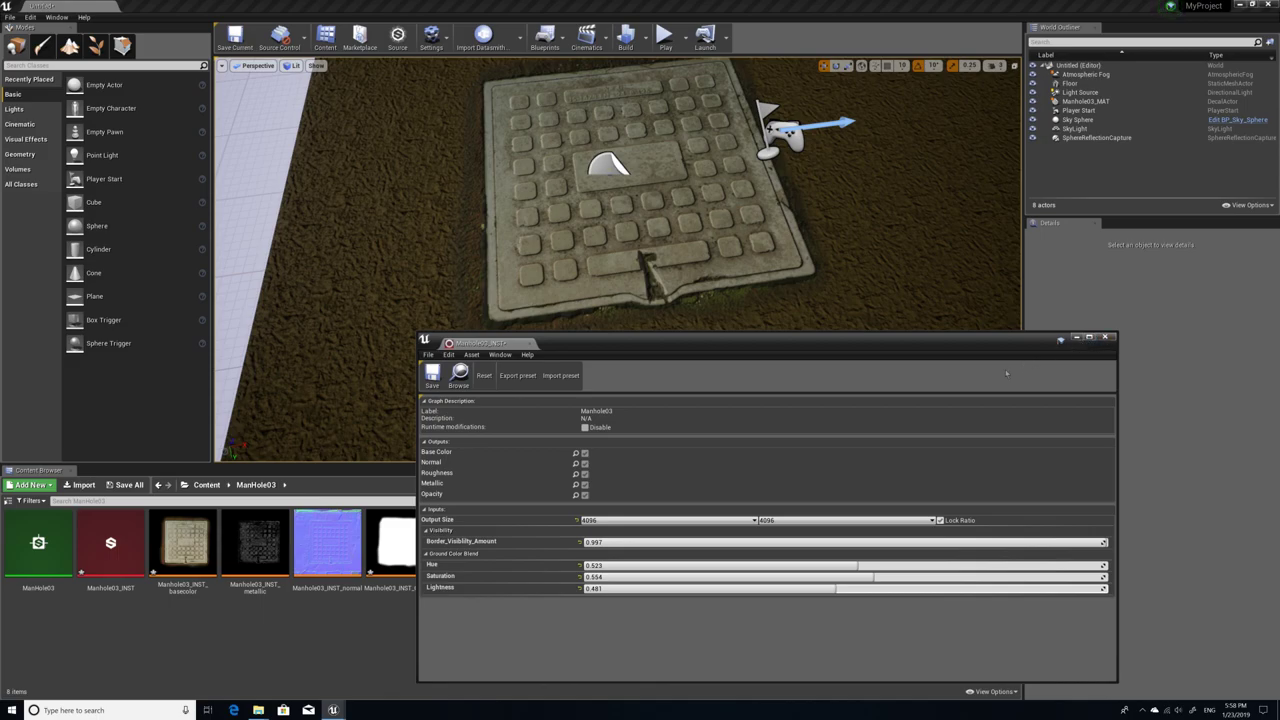
left_click(1106, 338)
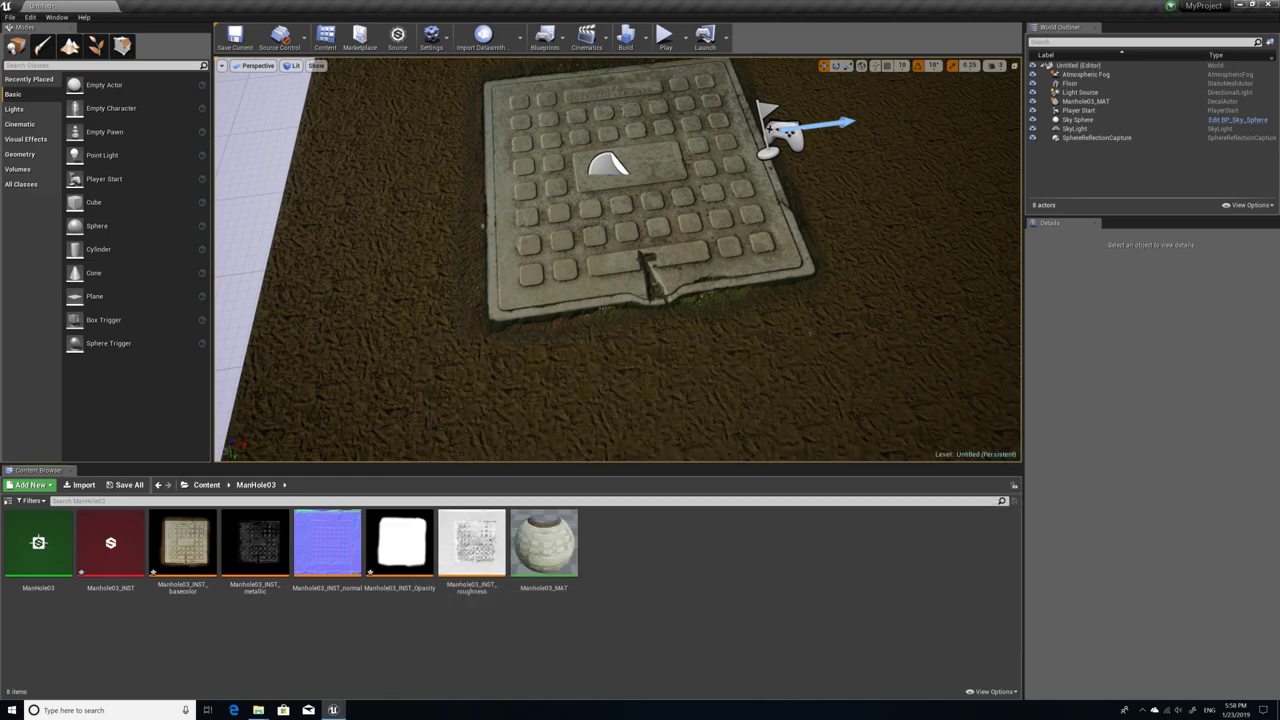
right_click_drag(640, 260, 100, 260)
right_click_drag(430, 262, 383, 232)
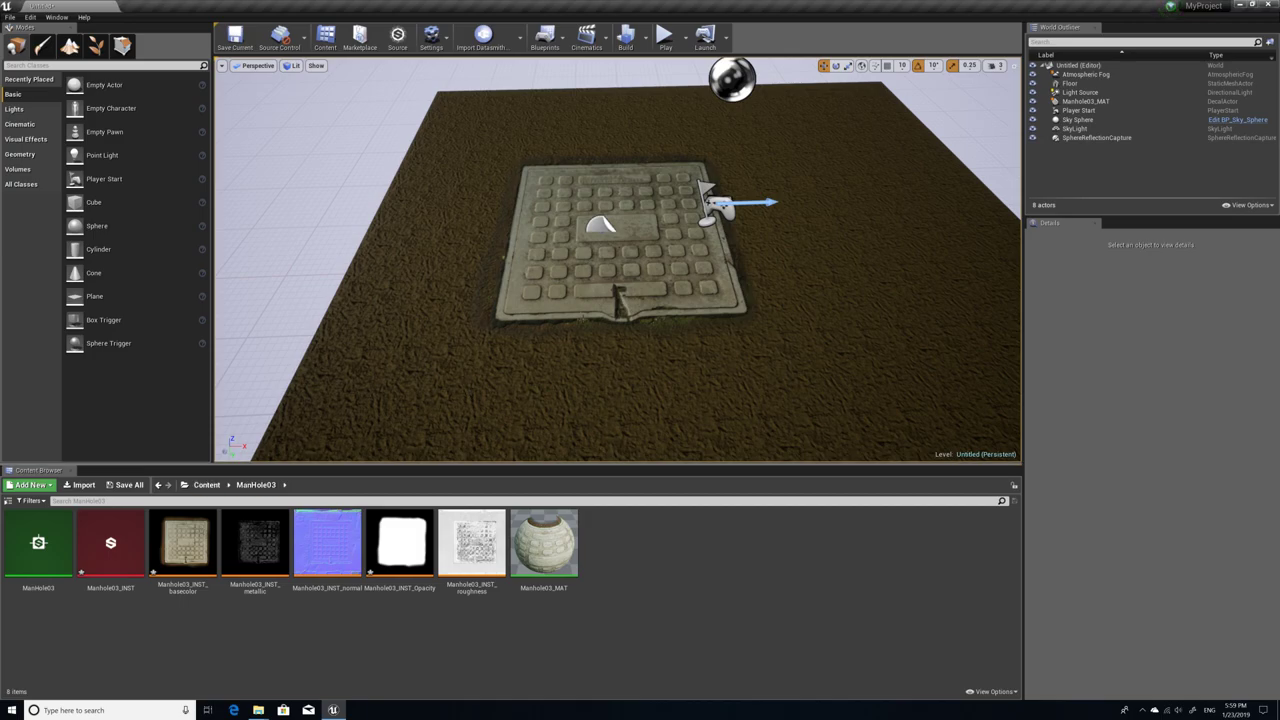
right_click_drag(617, 260, 638, 220)
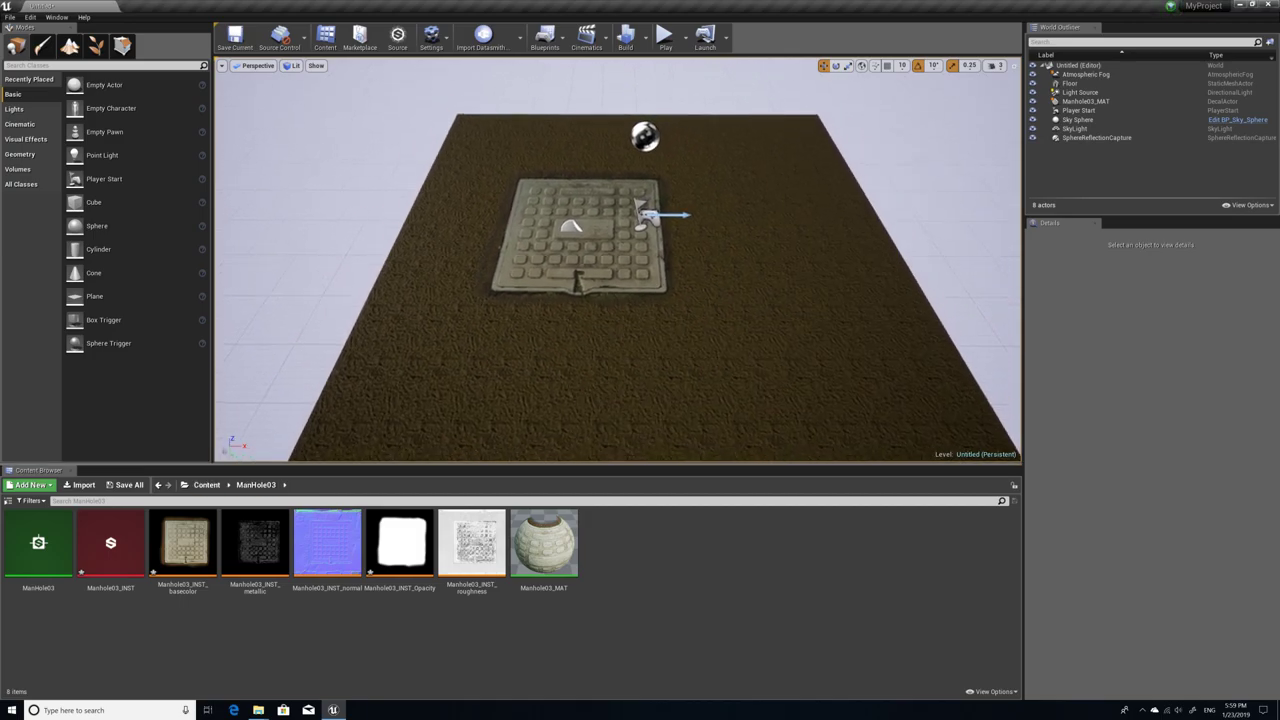
right_click_drag(600, 320, 620, 318)
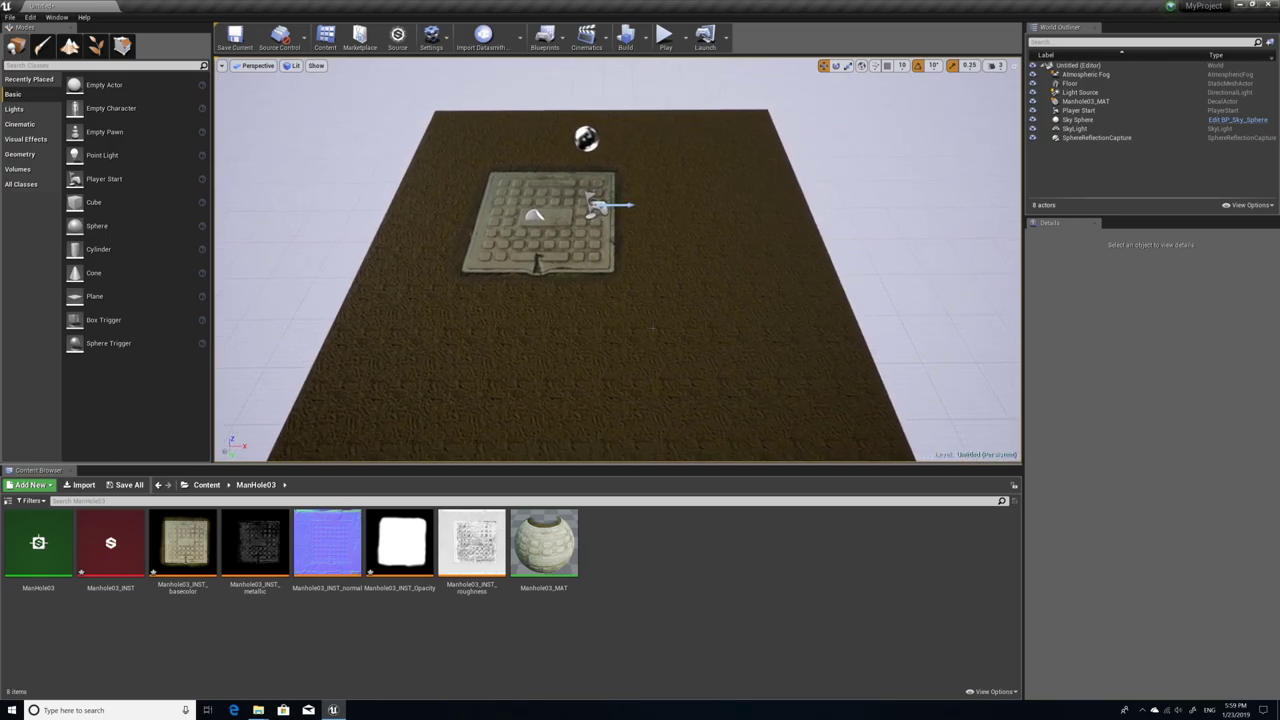